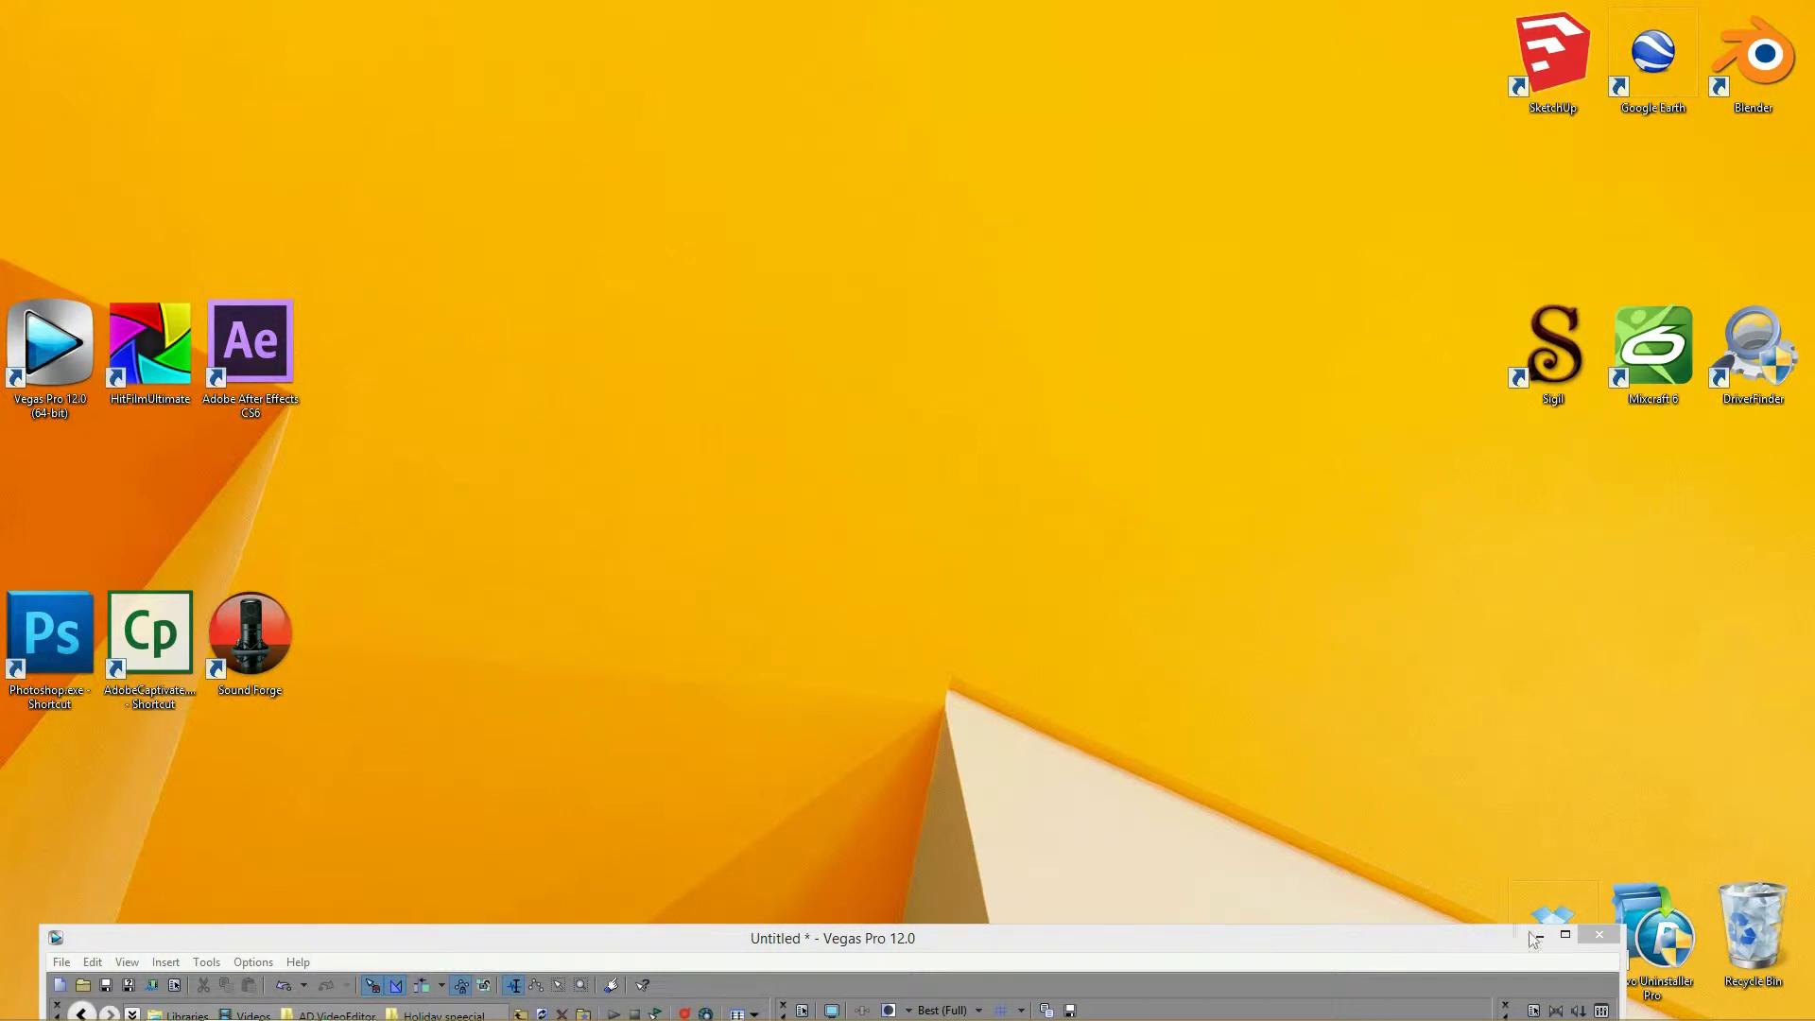
- Maximize the Vegas Pro 12.0 window so the untitled project fills the screen
click(1565, 937)
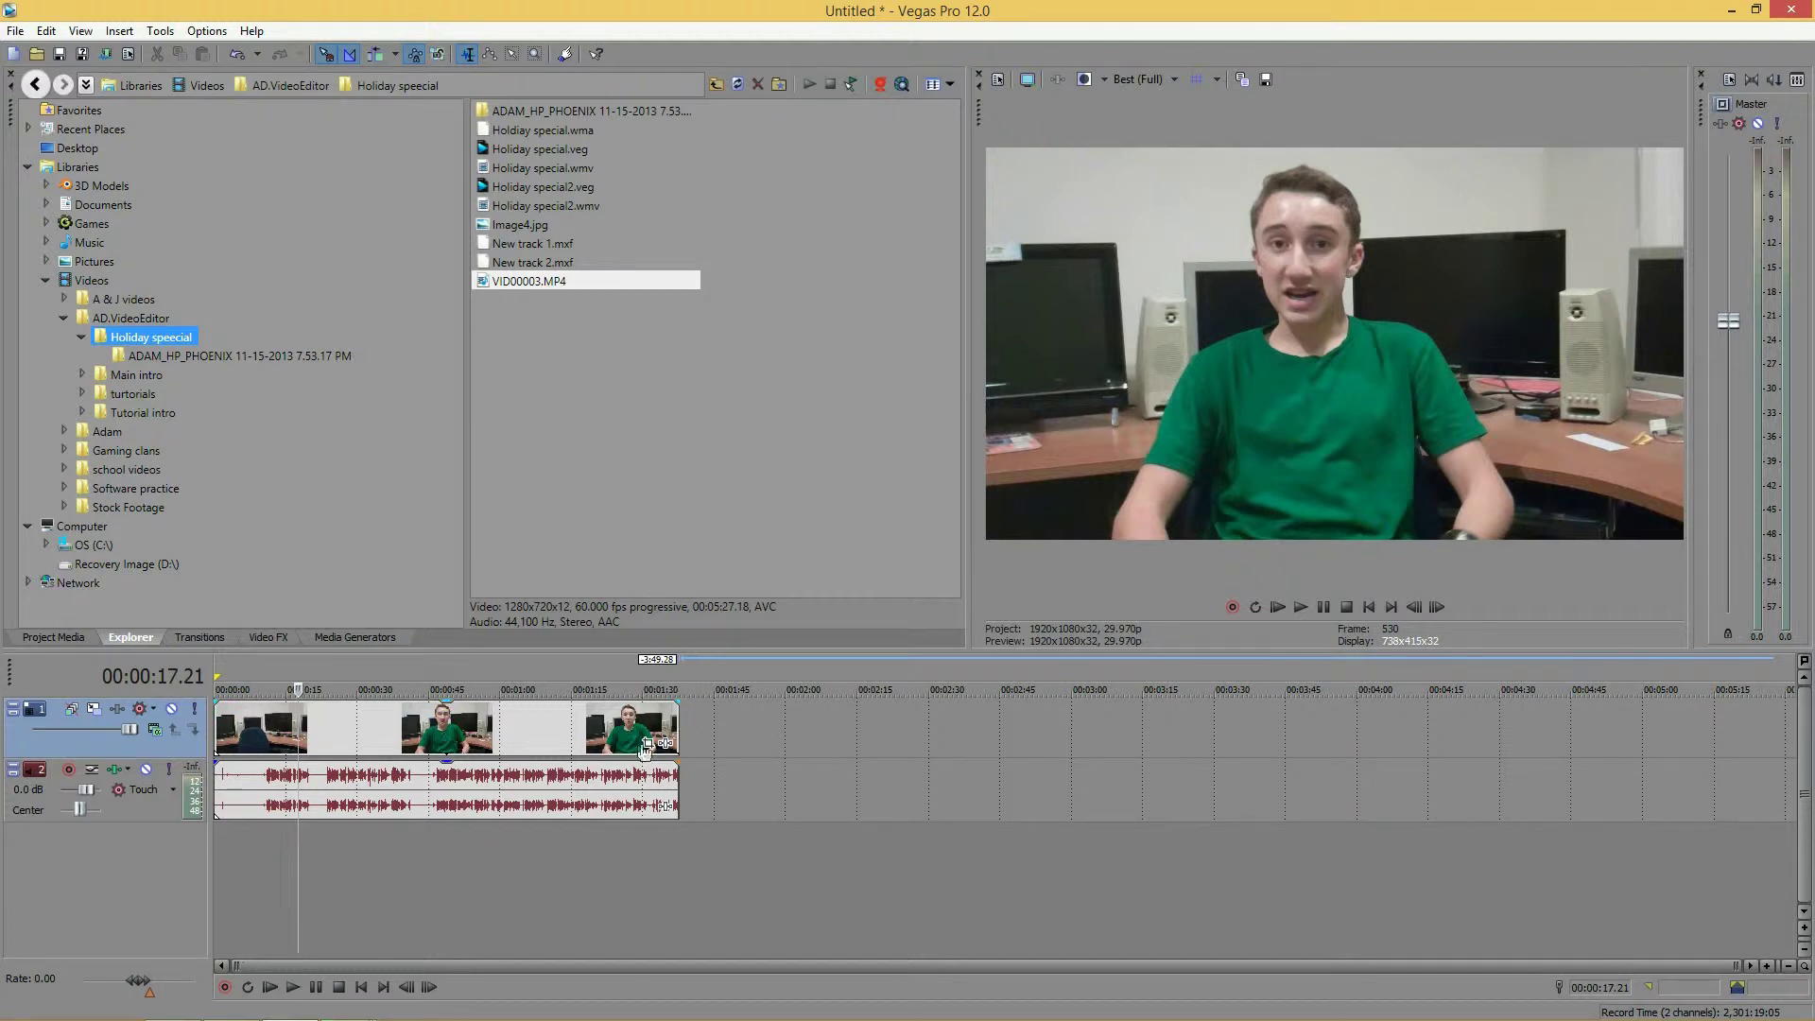
- Add Sony Convolution Kernel to the video clip's Event FX and confirm to show its settings
click(668, 743)
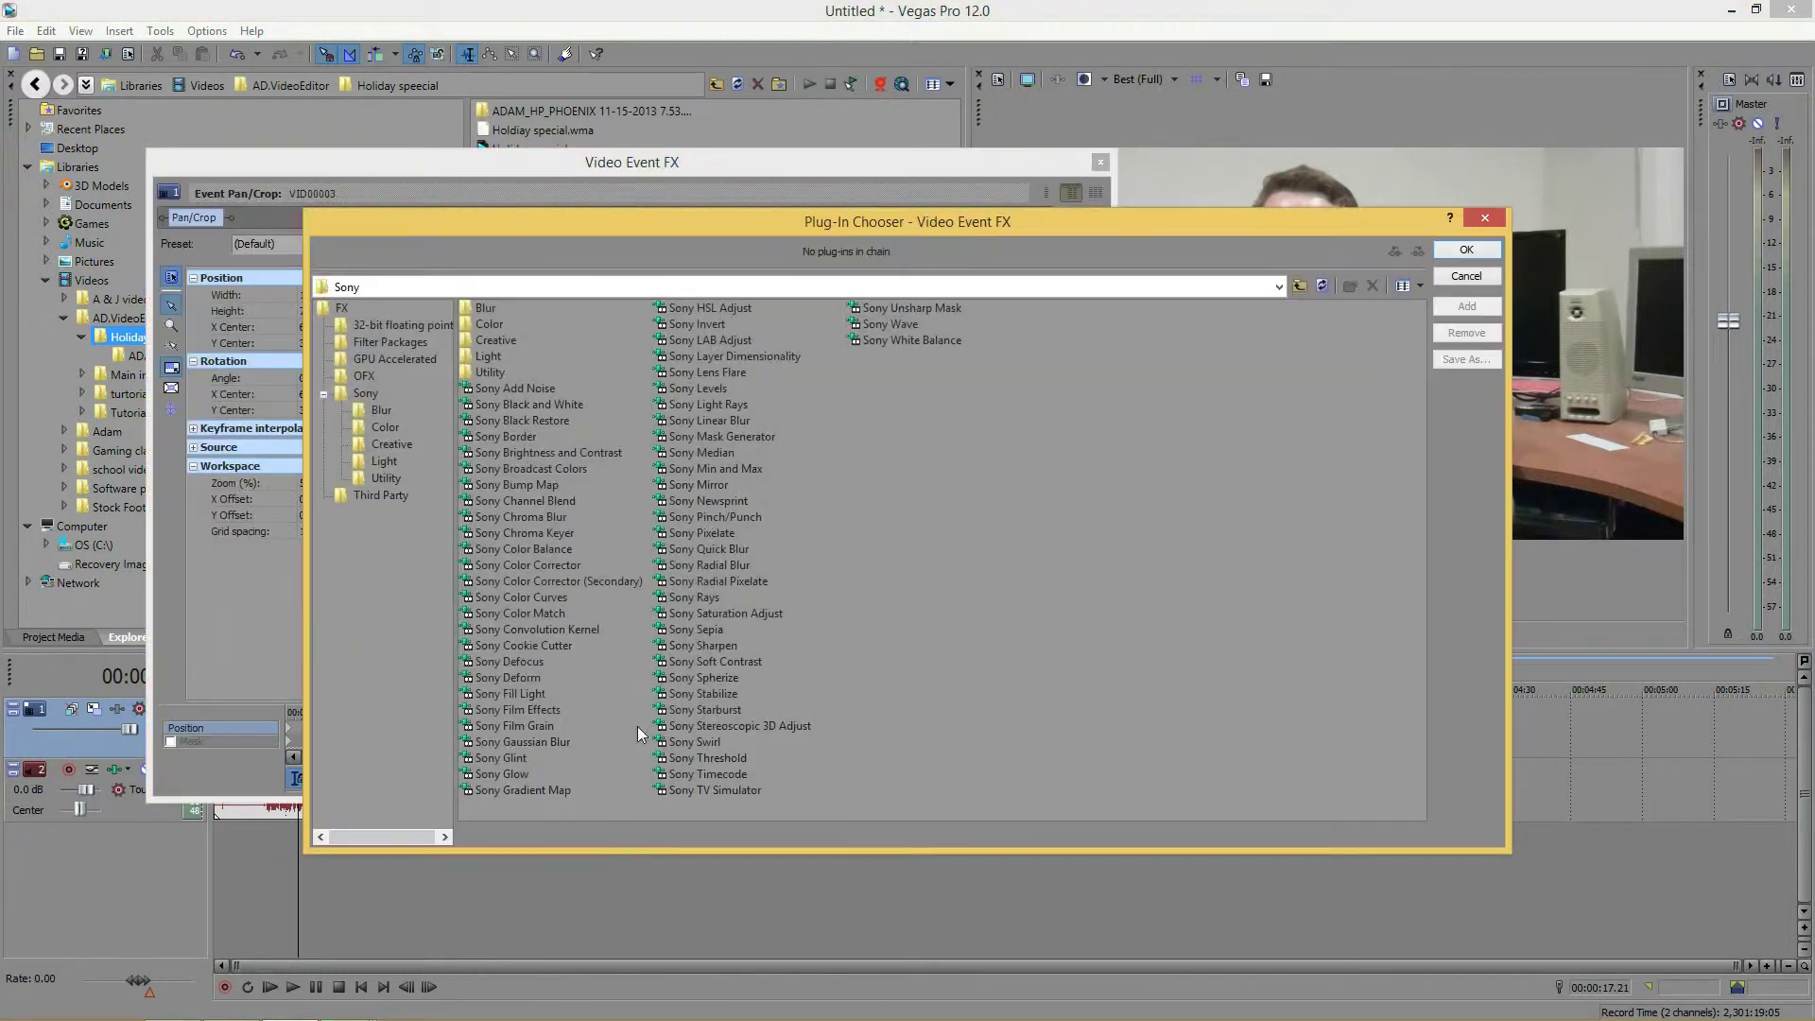
click(543, 629)
click(542, 631)
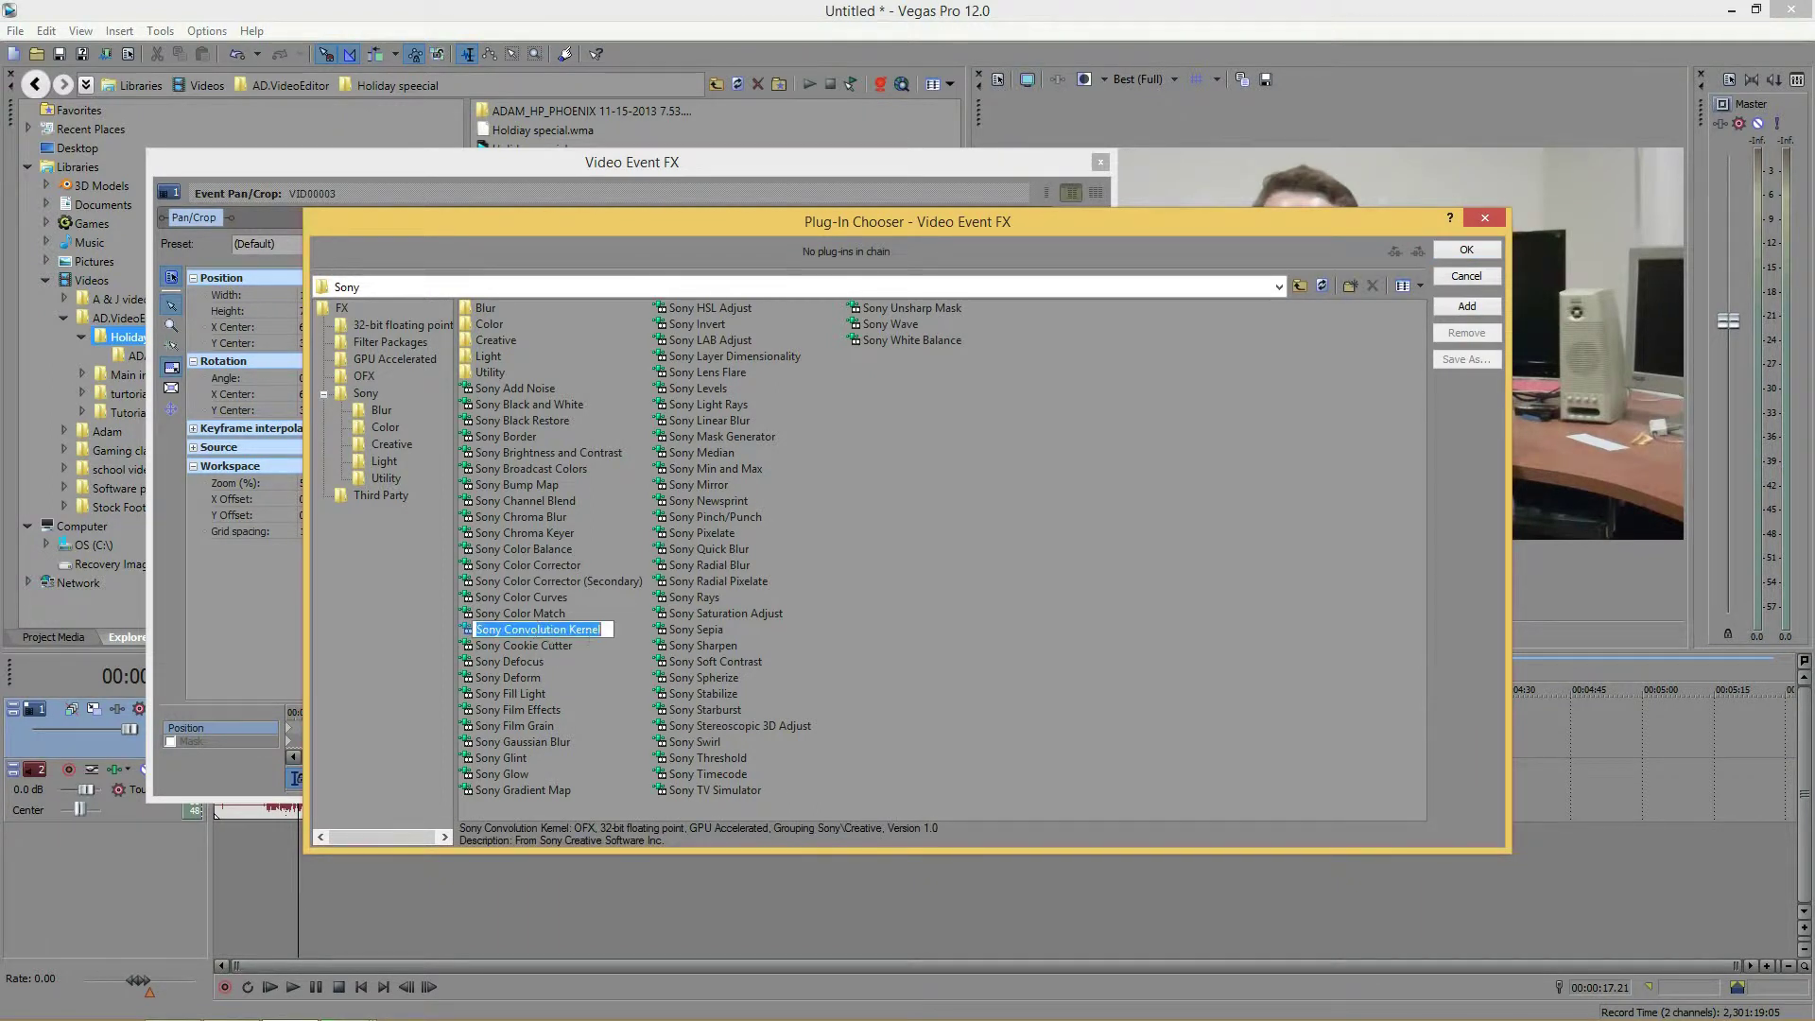
click(607, 631)
click(589, 629)
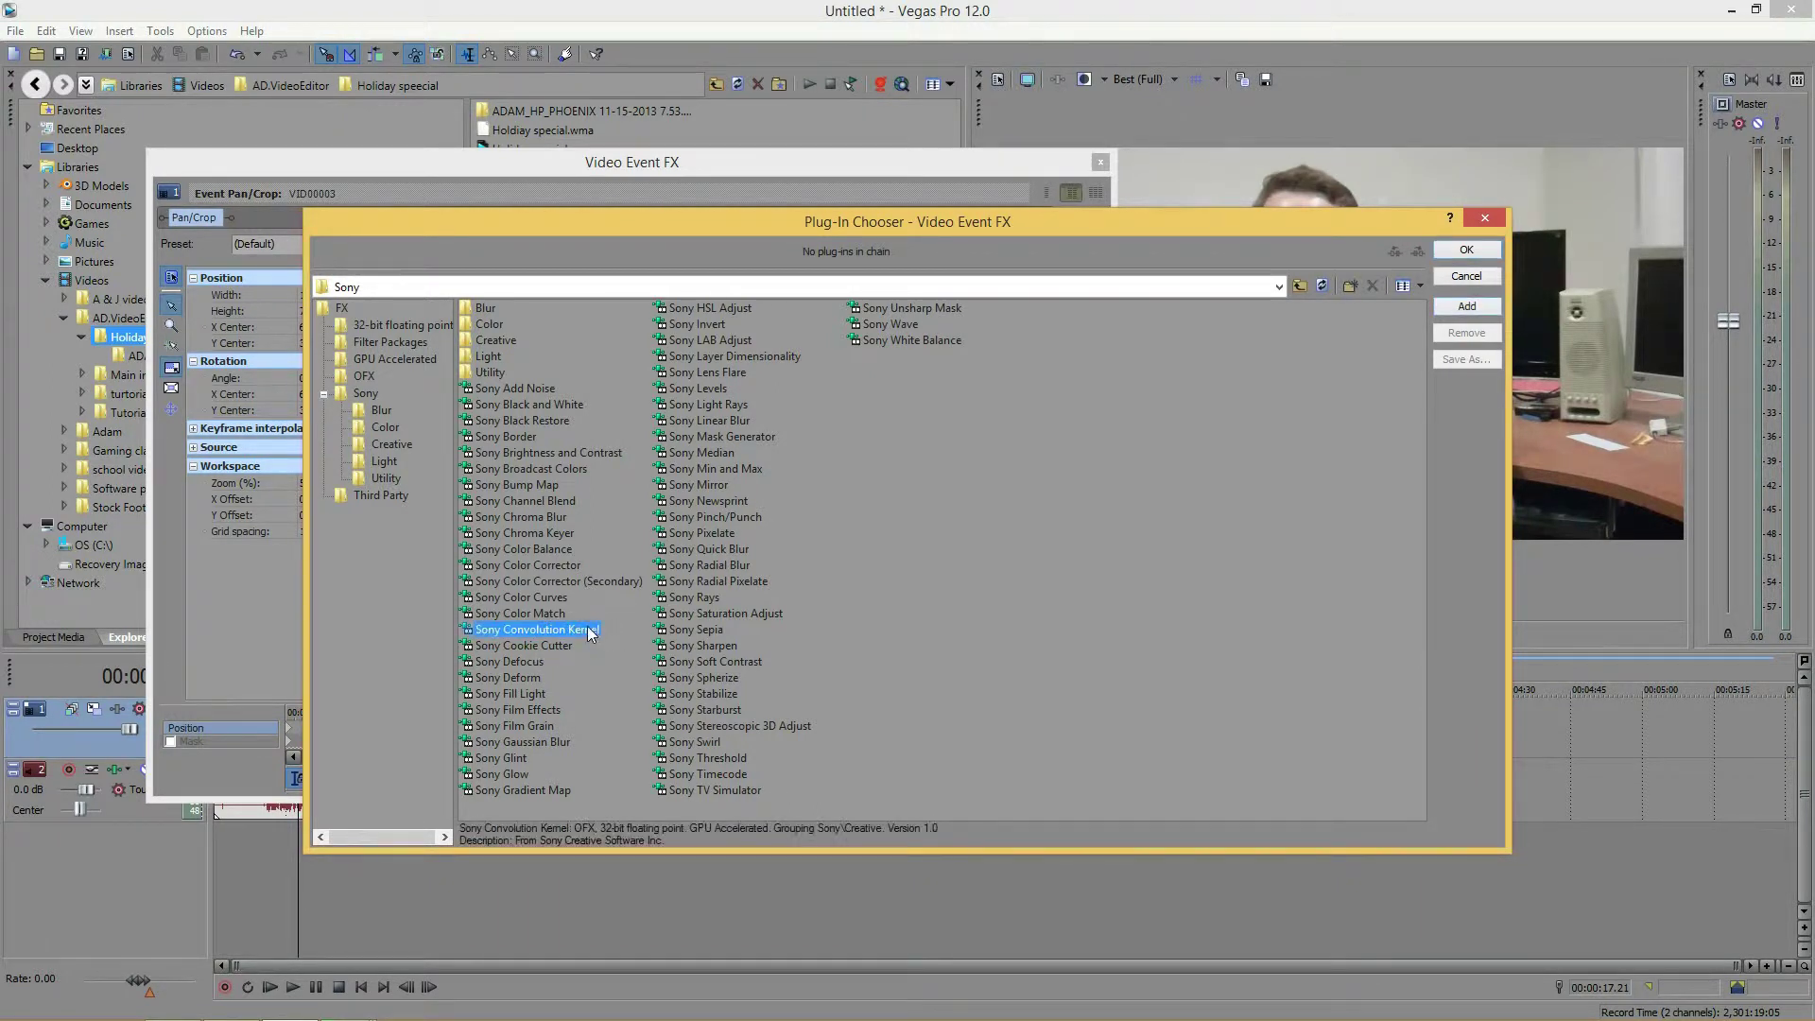
double_click(571, 629)
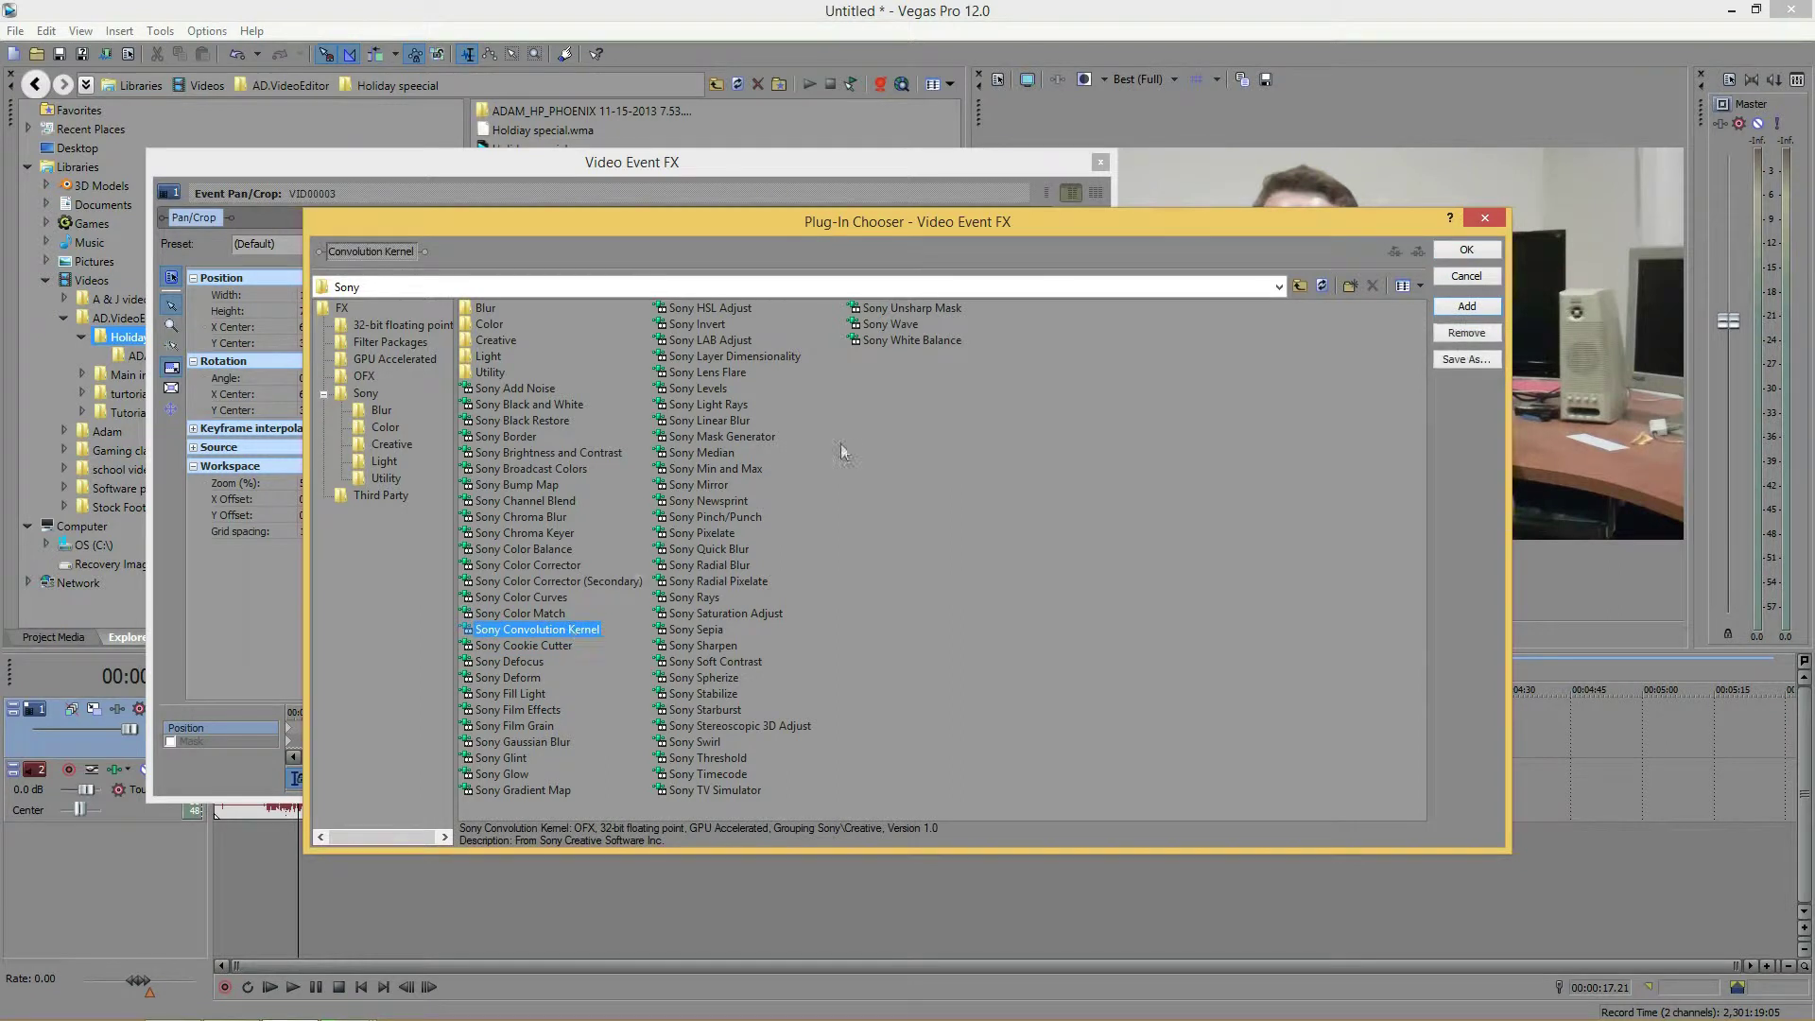
click(1452, 249)
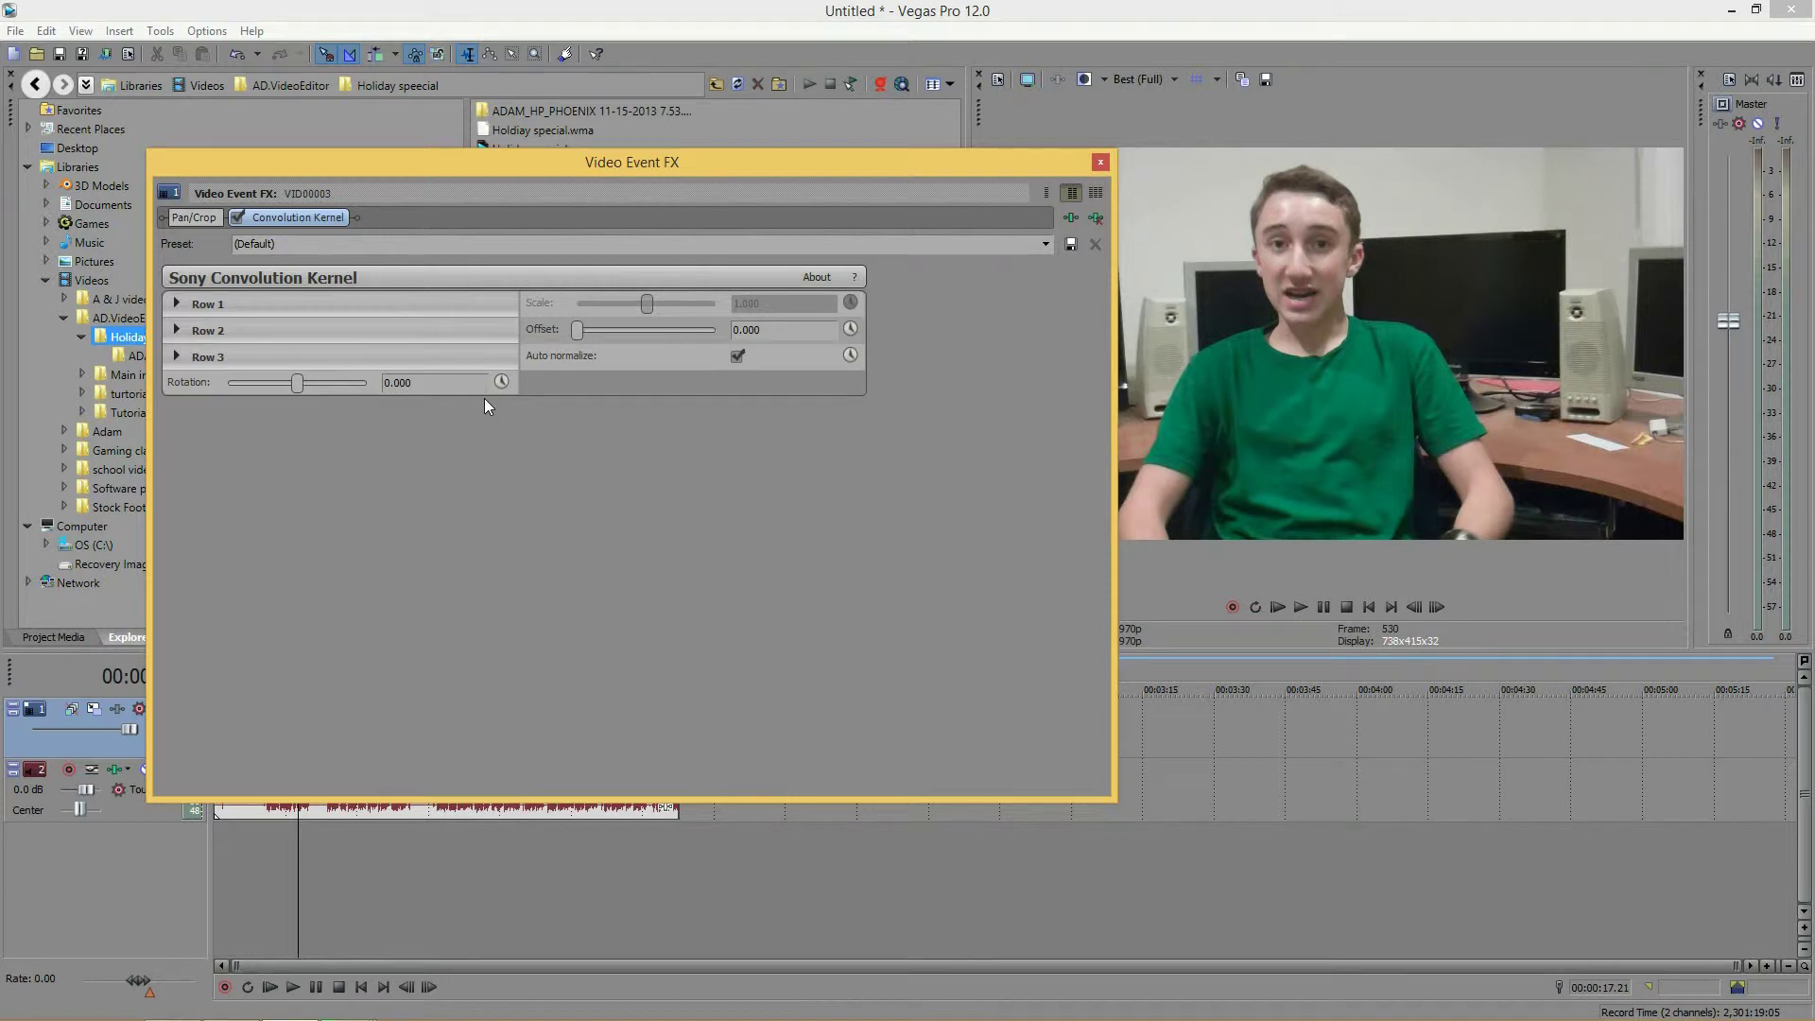
- Expand kernel Rows 1–3, raise Row 1 Column 1 and set Row 1 Column 2 to -100.000
click(180, 303)
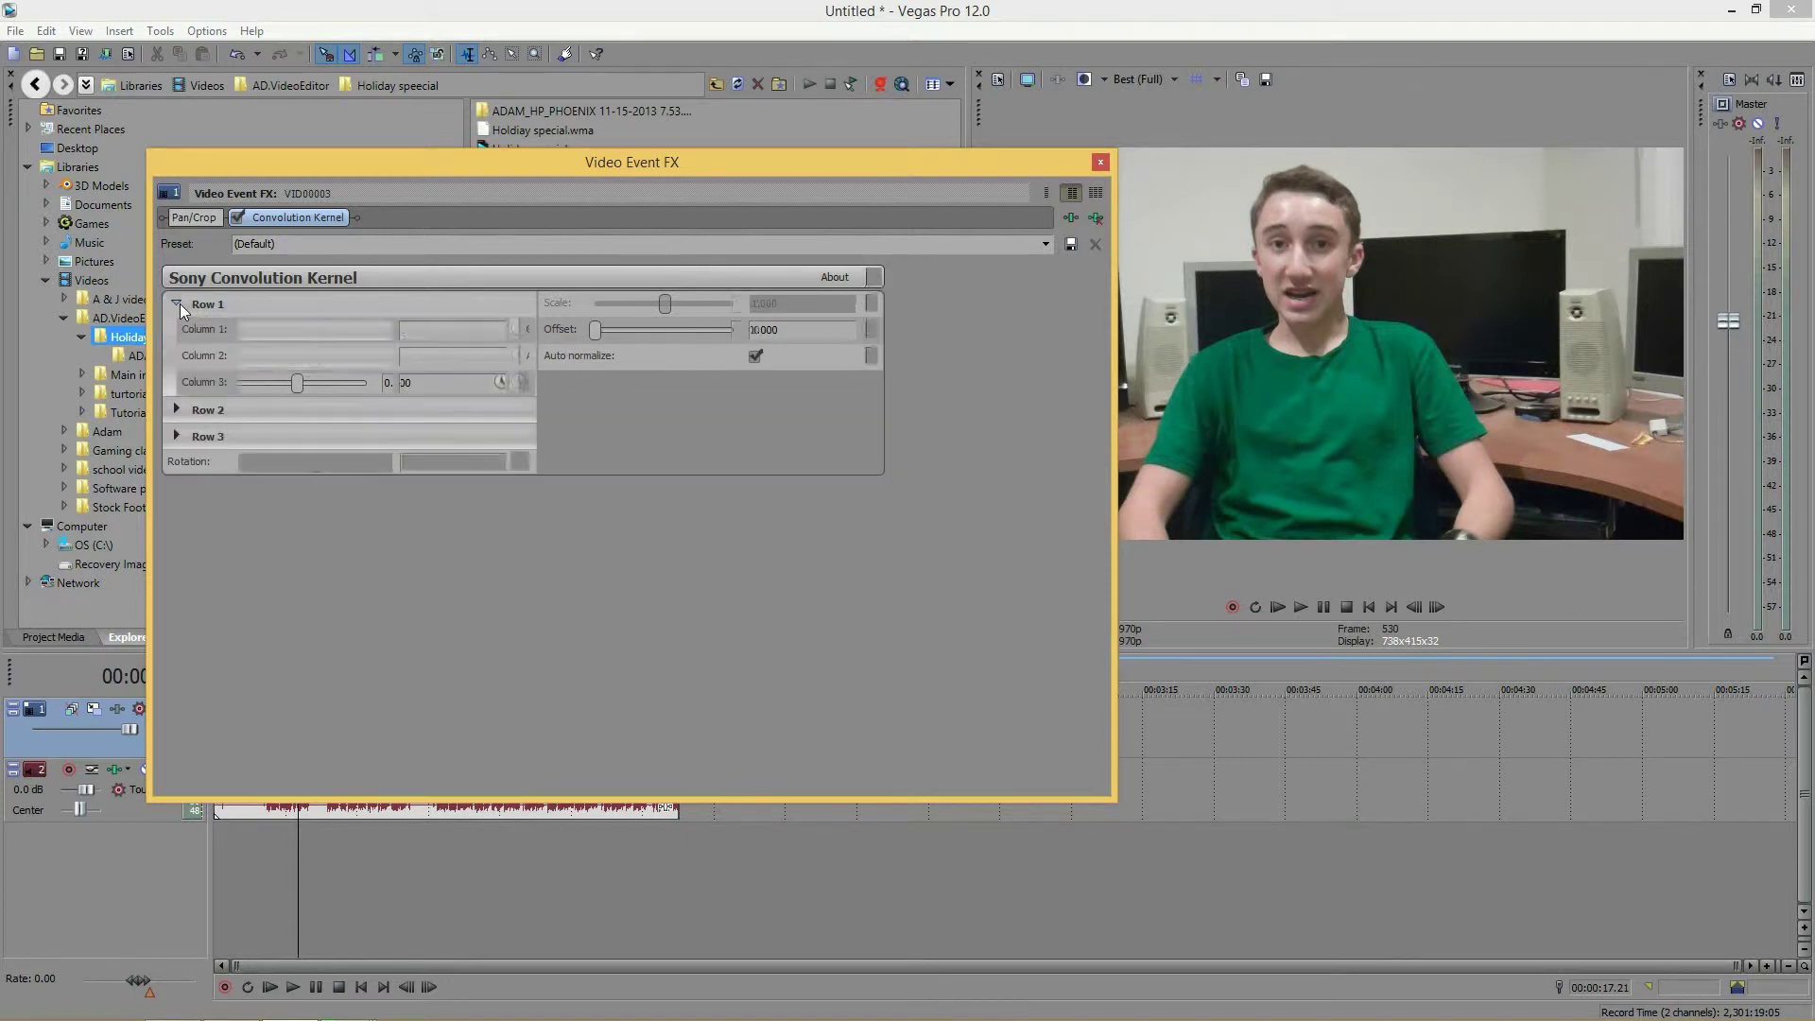
click(175, 410)
click(175, 516)
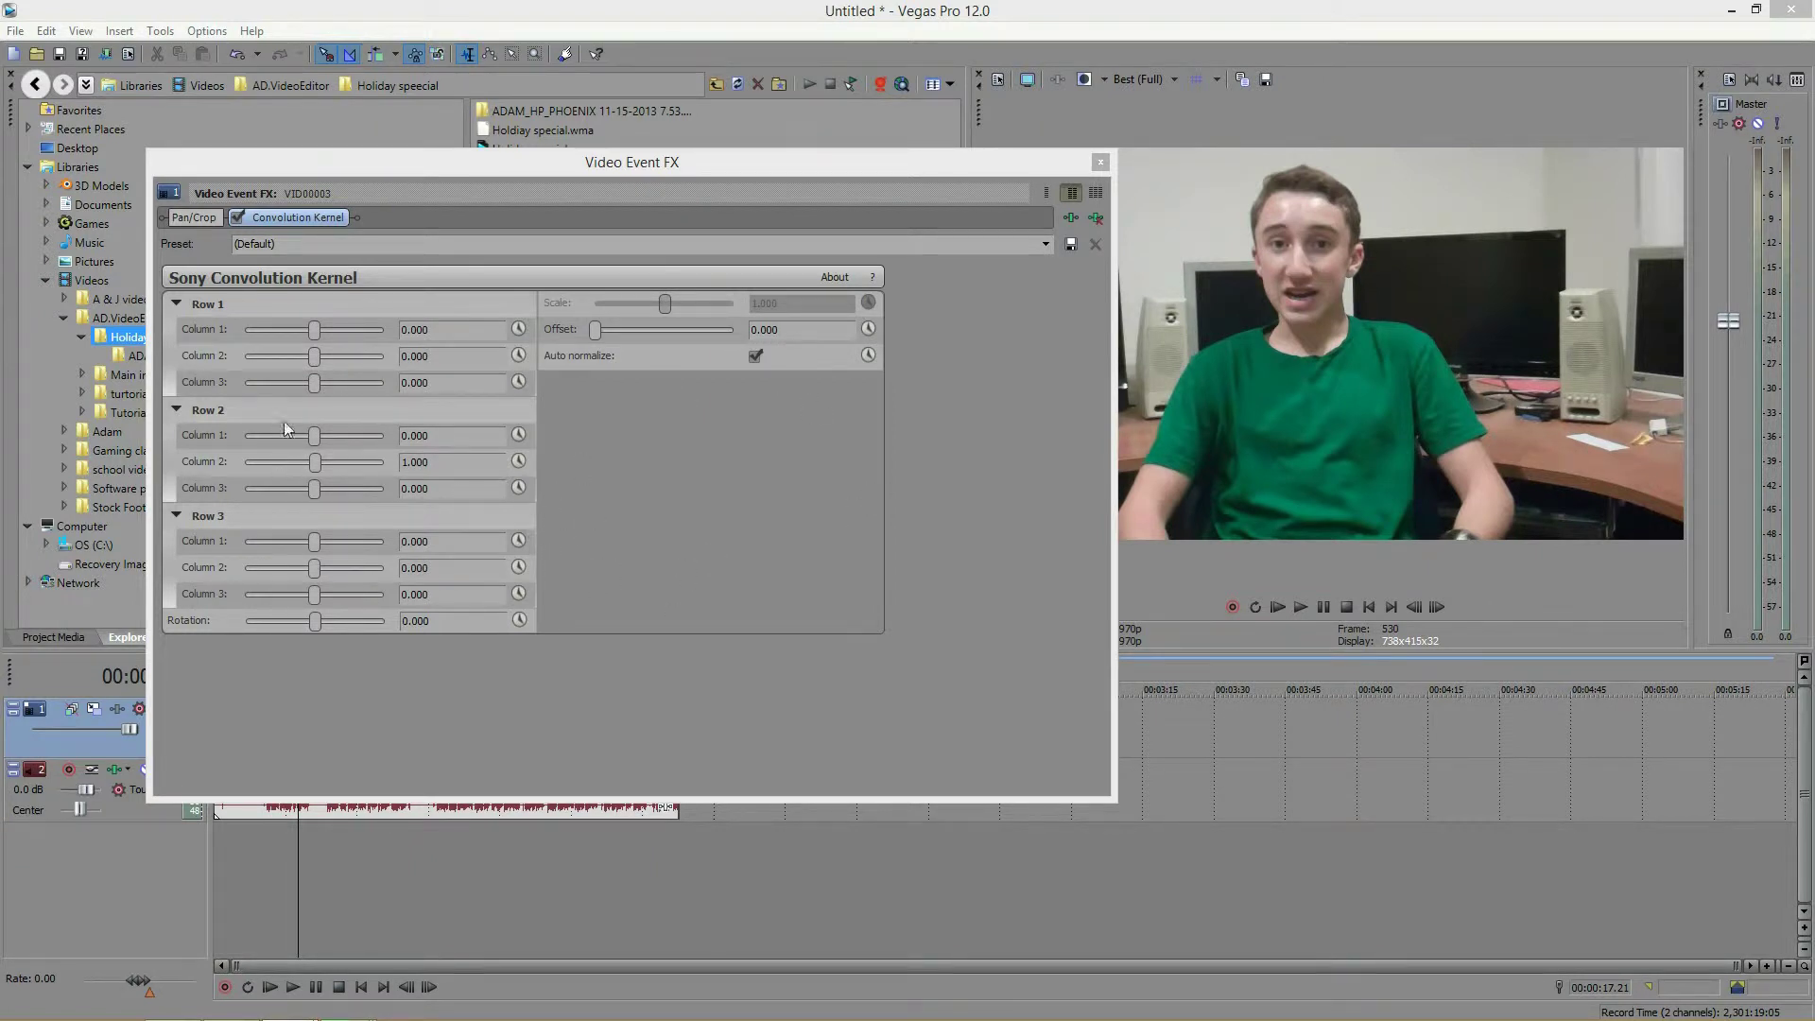
drag(316, 331, 245, 357)
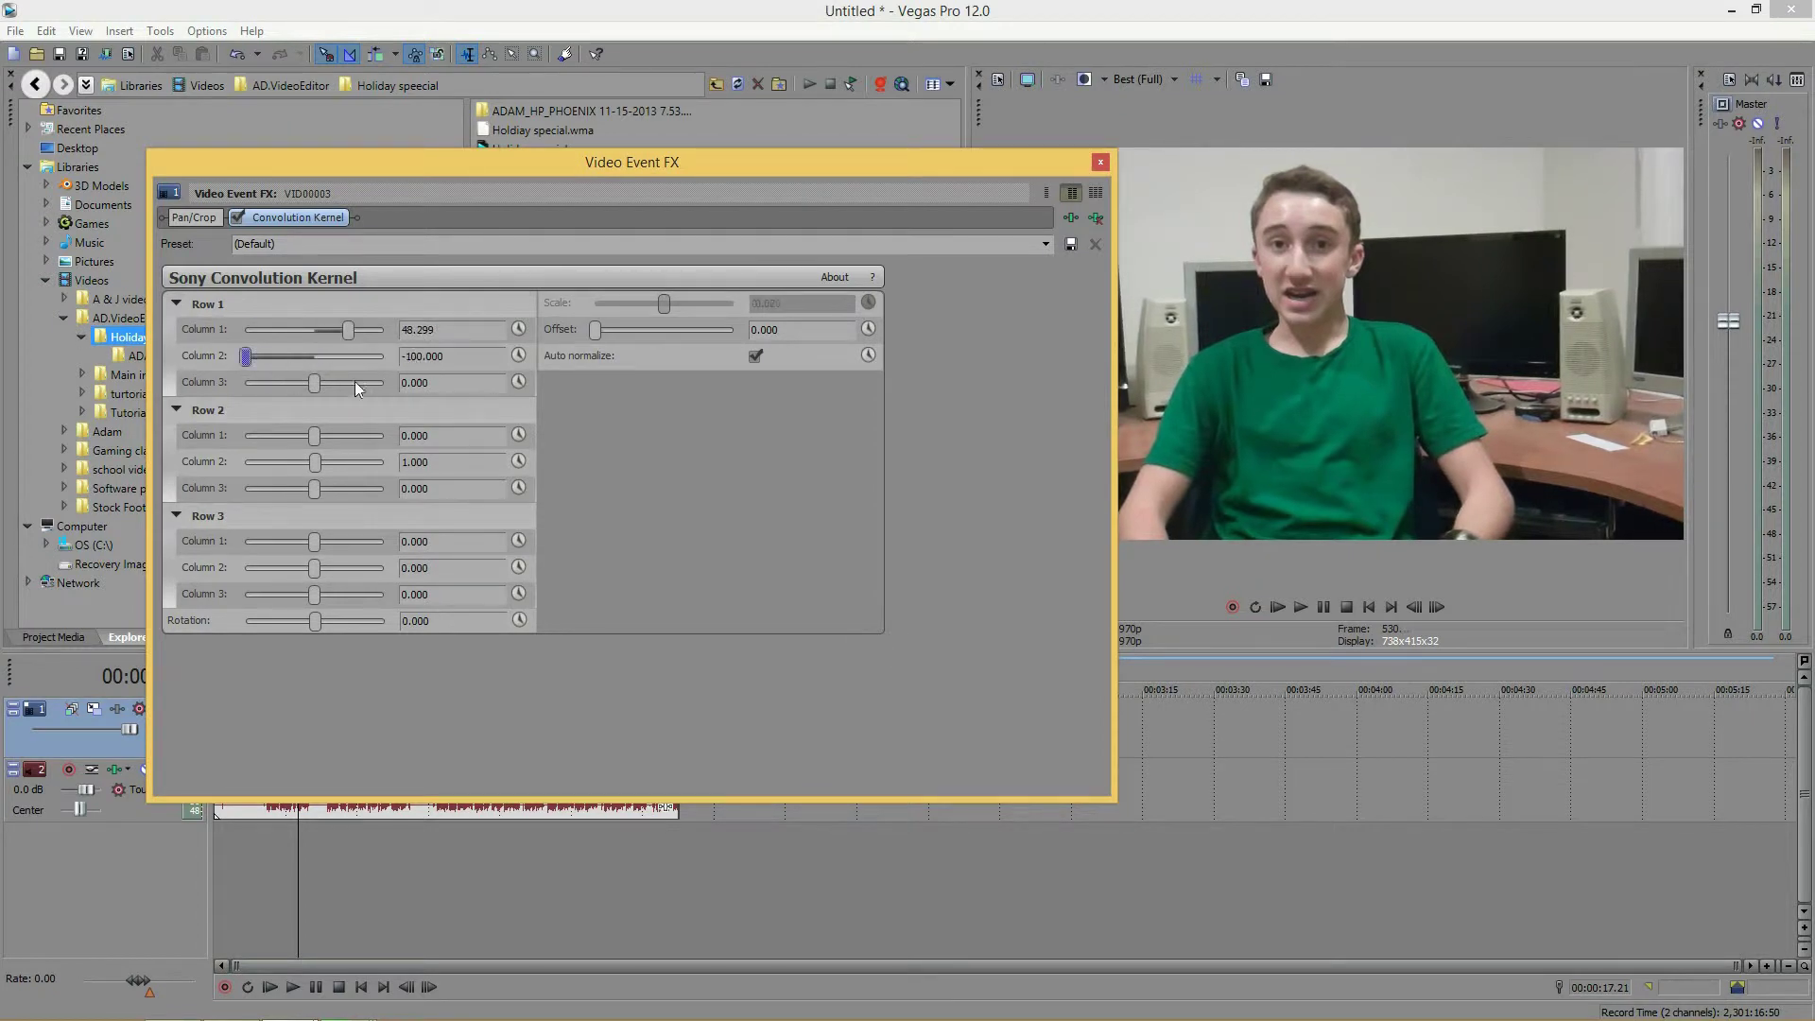
drag(354, 382, 286, 595)
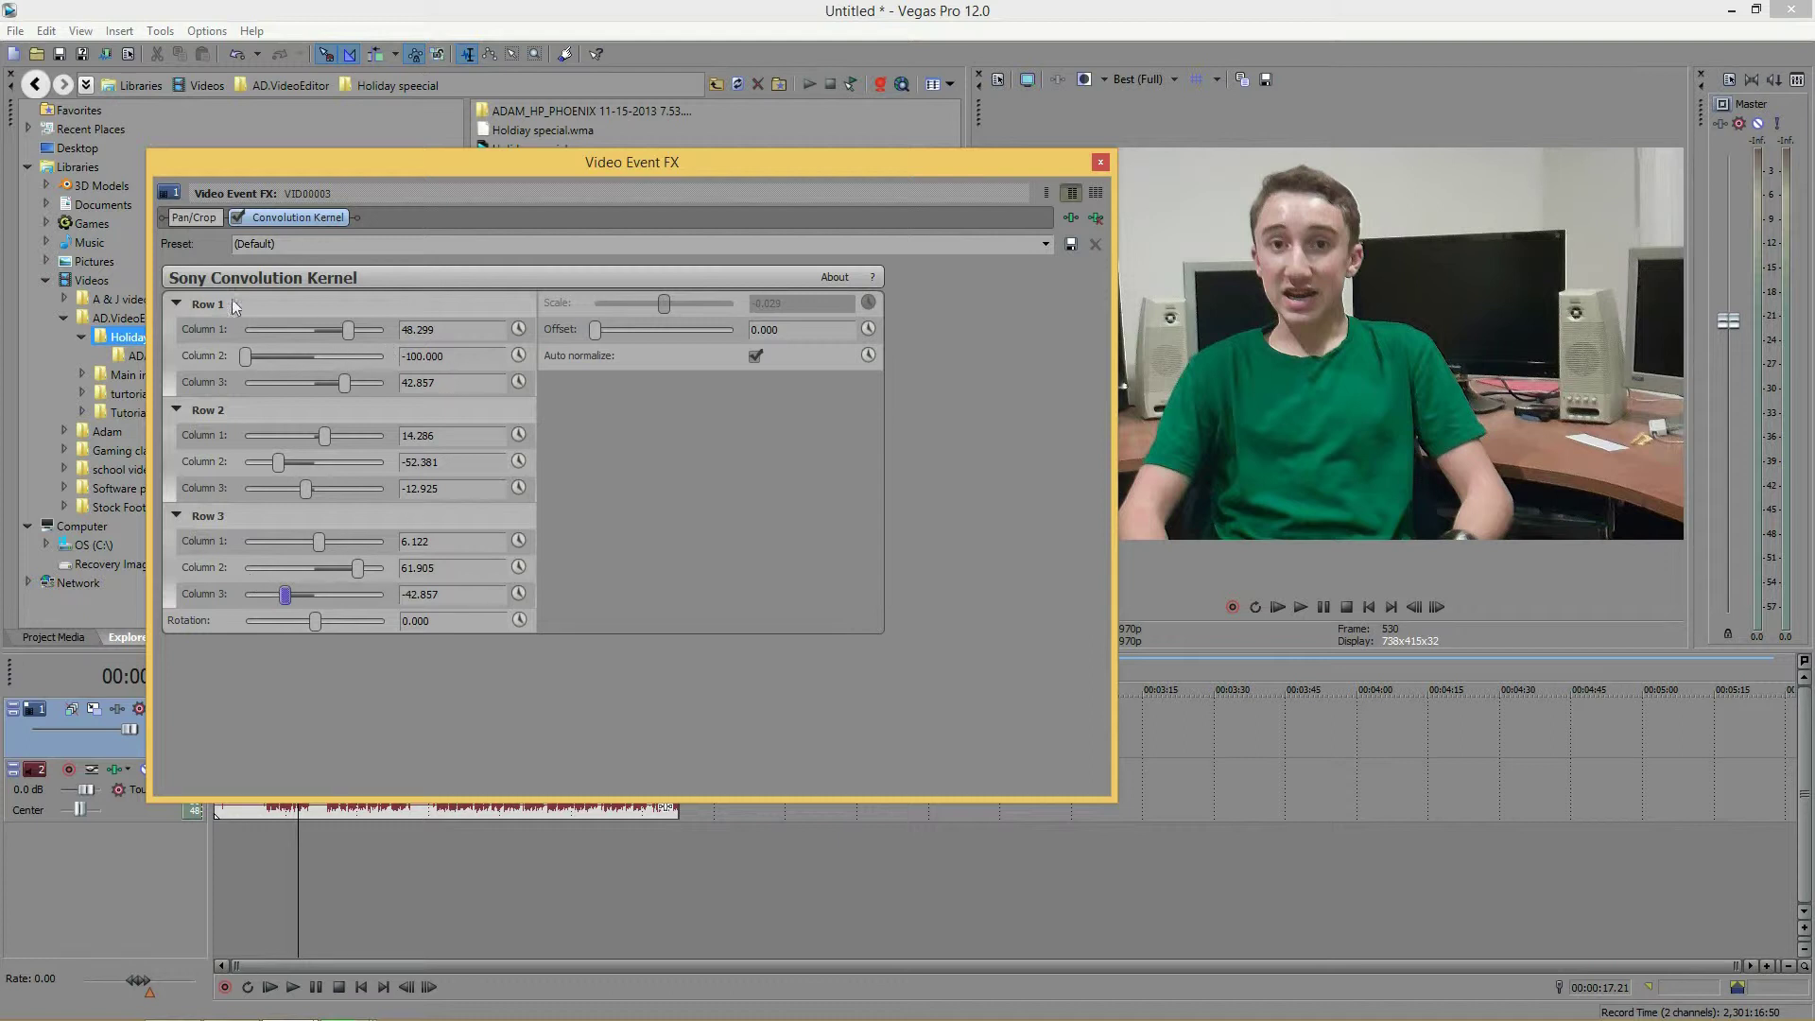
- Reset the Convolution Kernel to the (Default) preset
click(260, 243)
click(1046, 243)
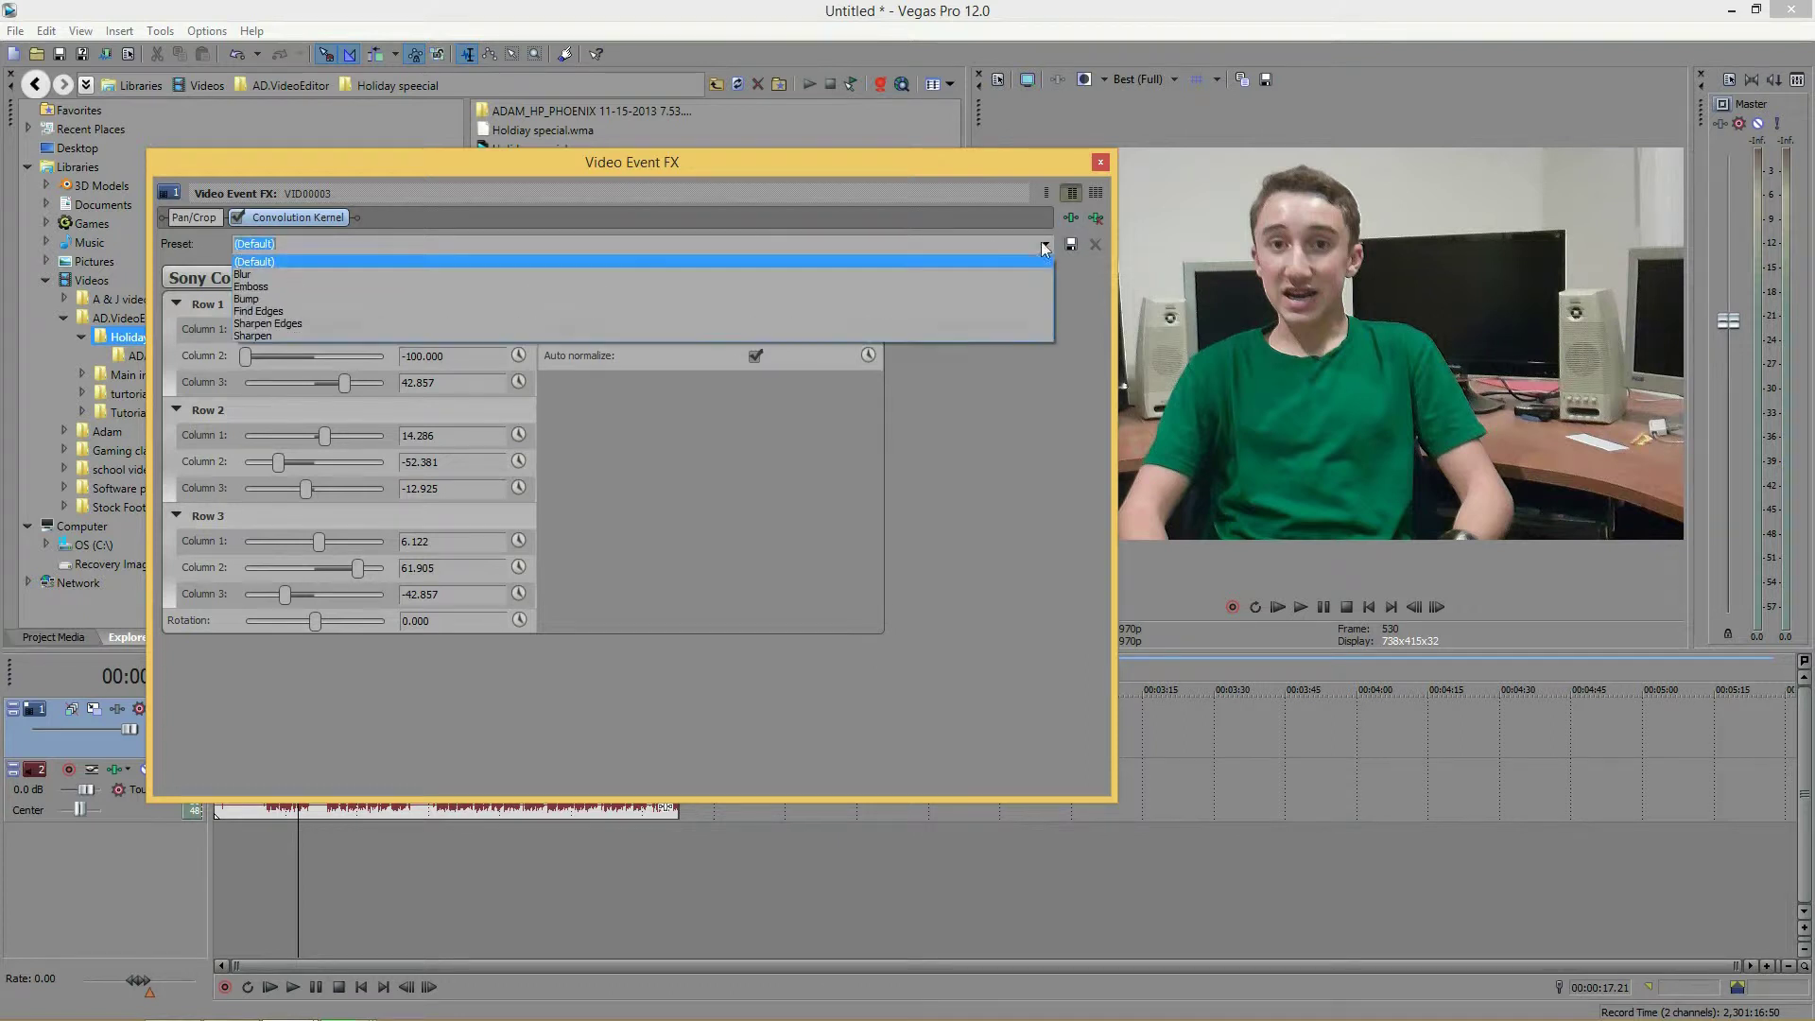
click(457, 263)
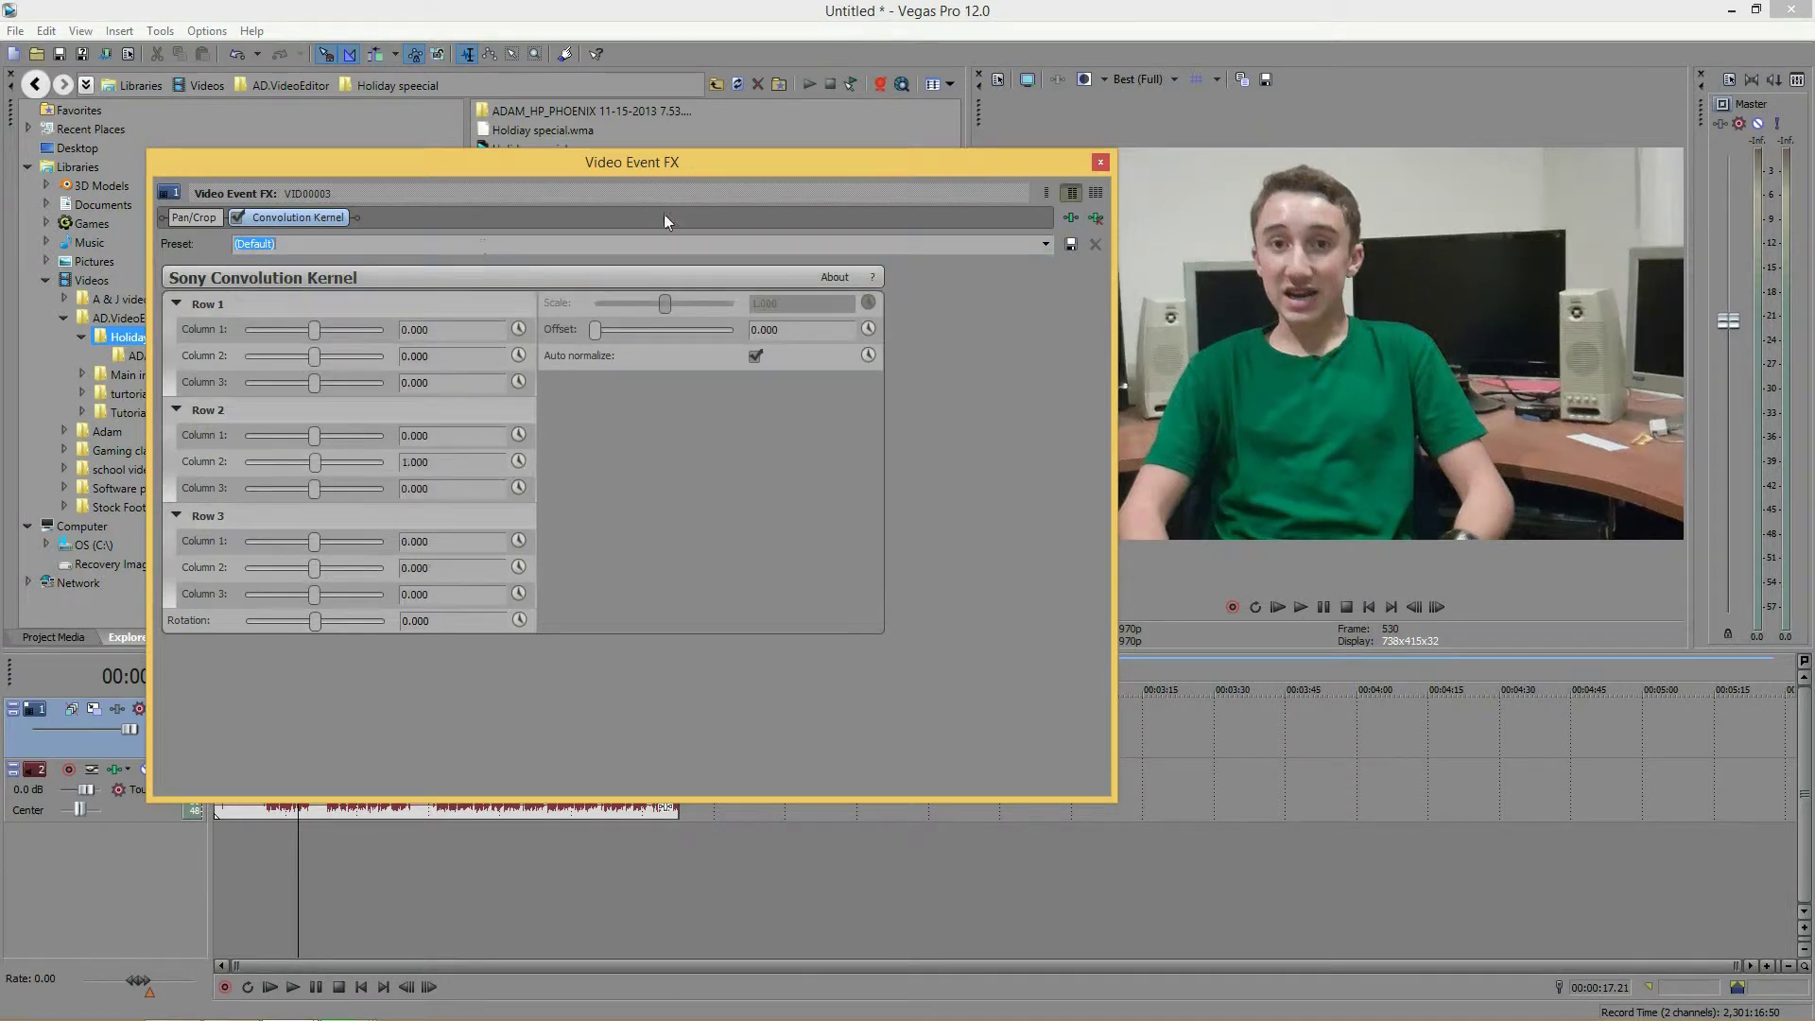
- Load the Emboss preset and raise Row 1 Column 1 to 7.483
click(1046, 243)
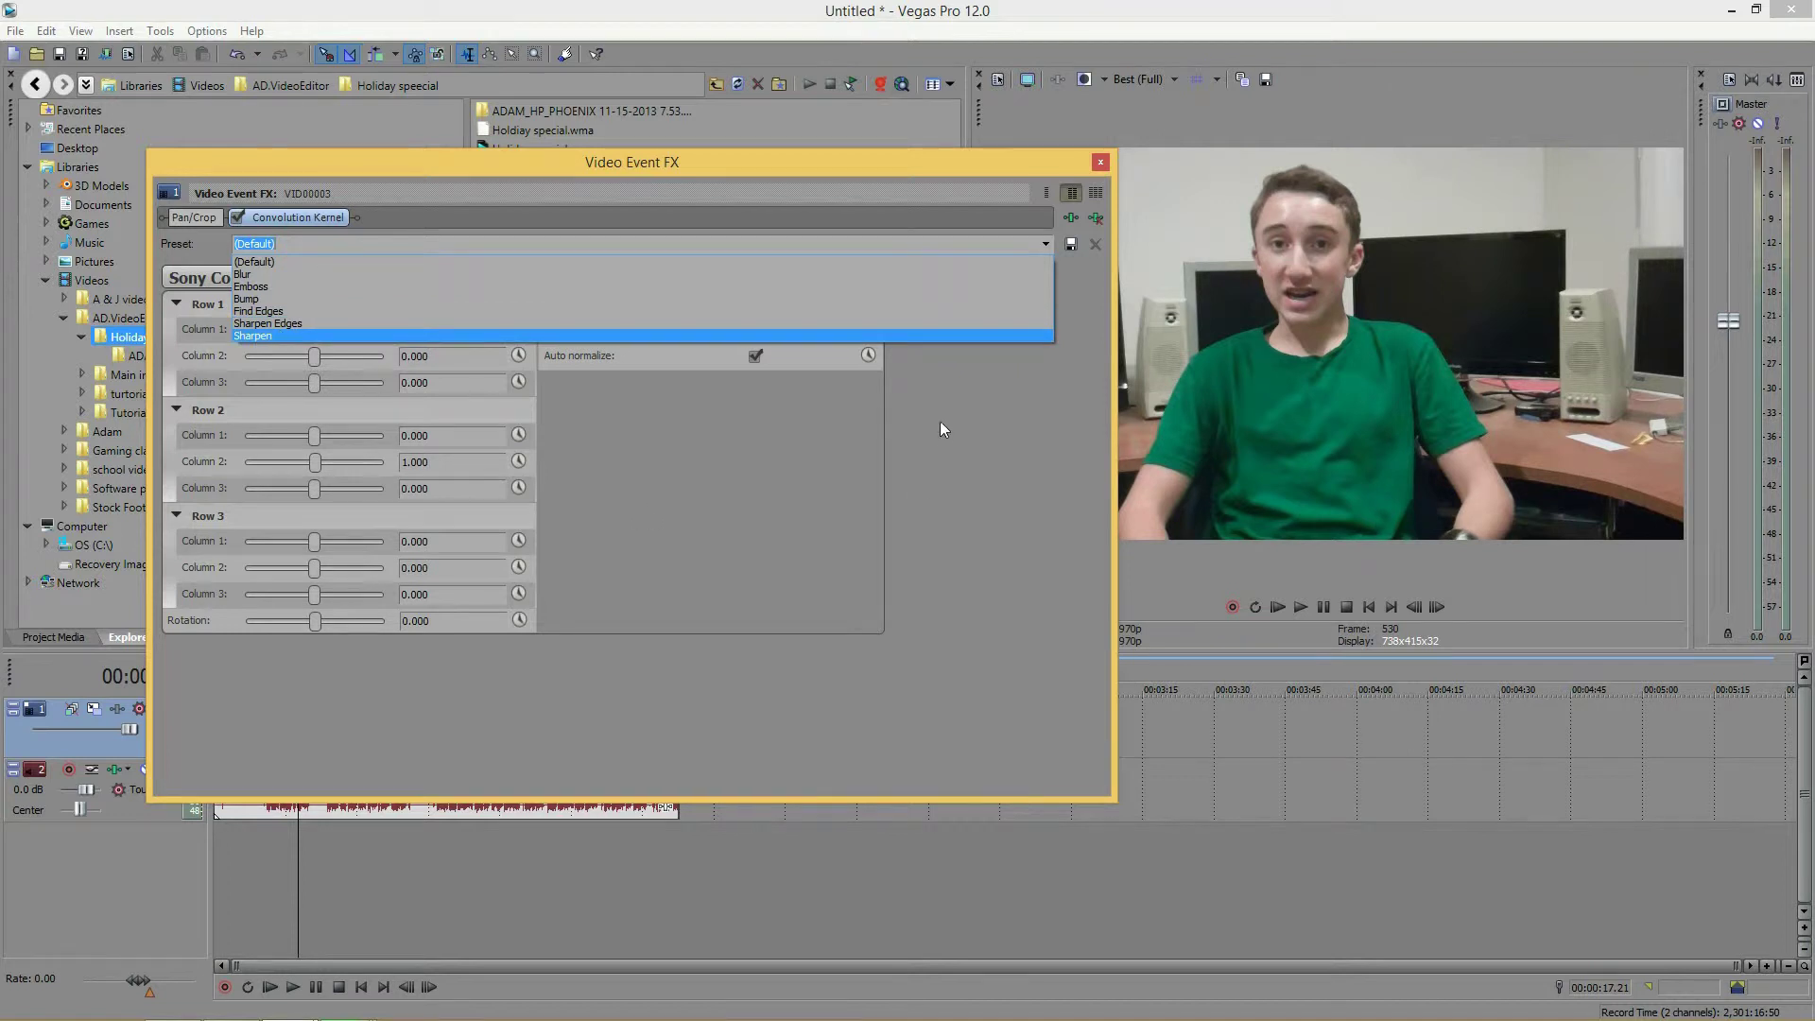
click(272, 290)
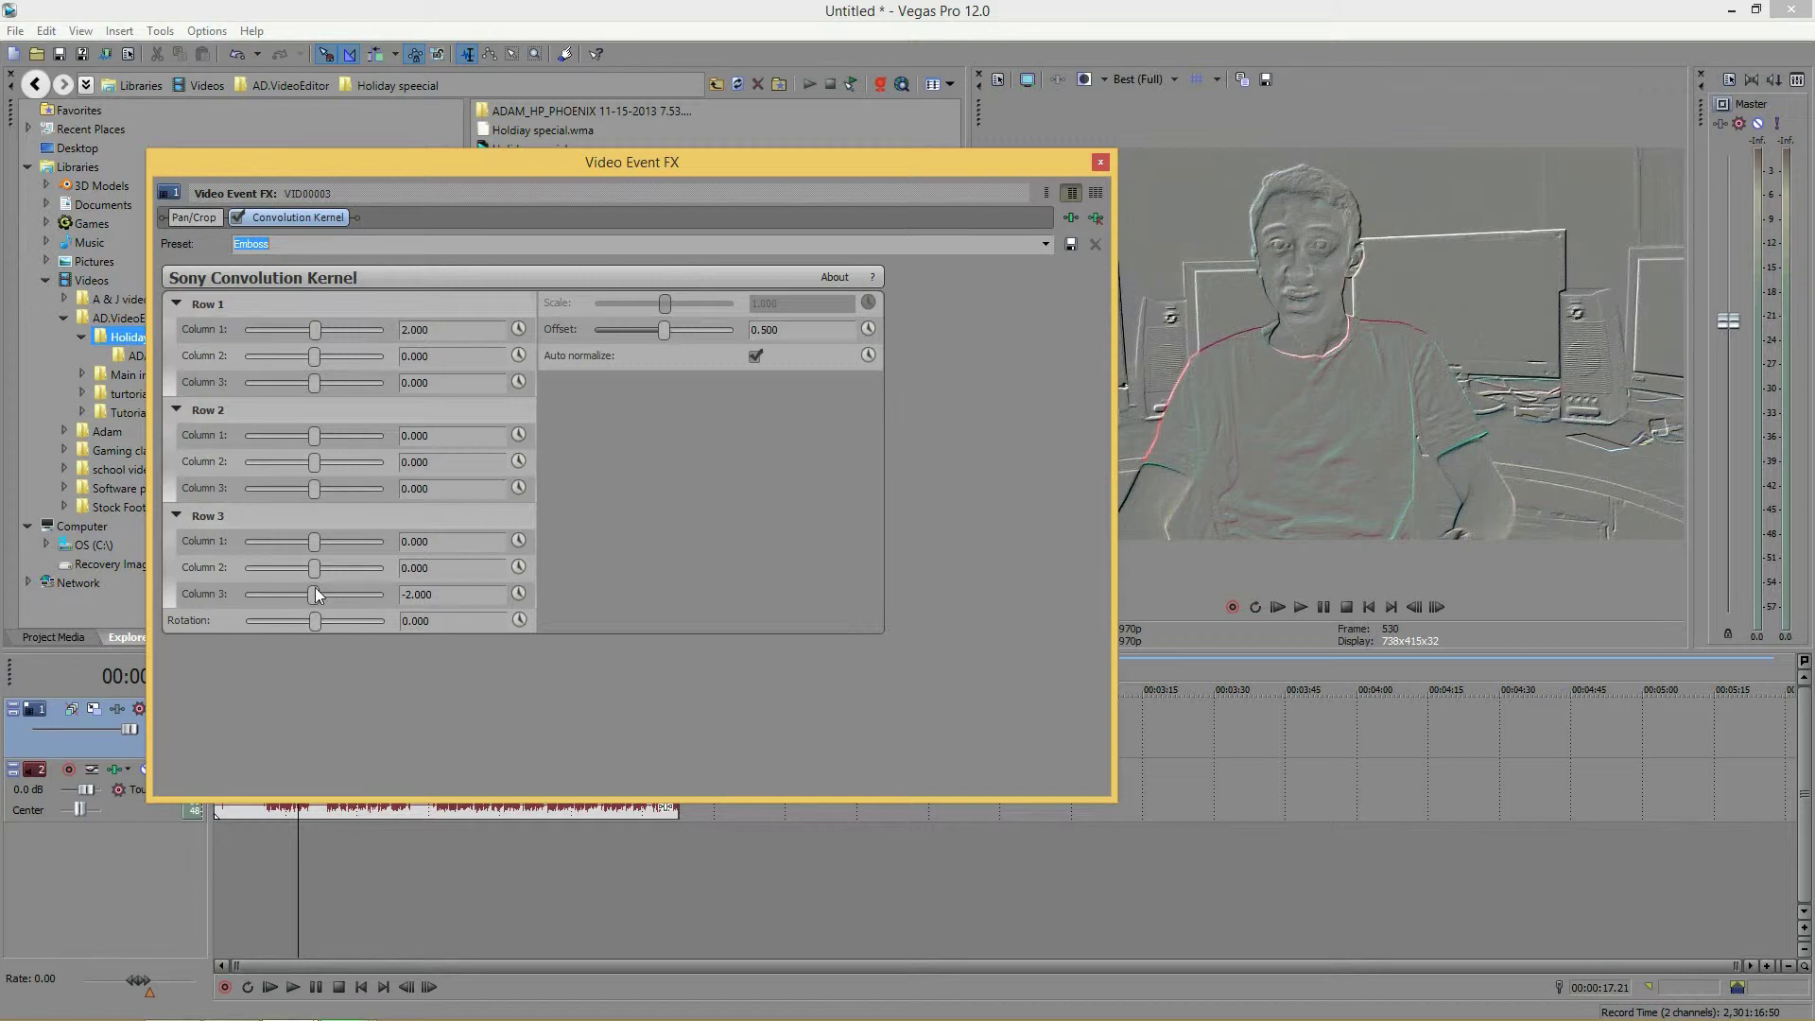
click(315, 333)
mouse_move(314, 333)
mouse_down()
mouse_move(383, 333)
mouse_move(245, 333)
mouse_move(383, 332)
mouse_move(245, 333)
mouse_move(370, 331)
mouse_move(323, 331)
mouse_up()
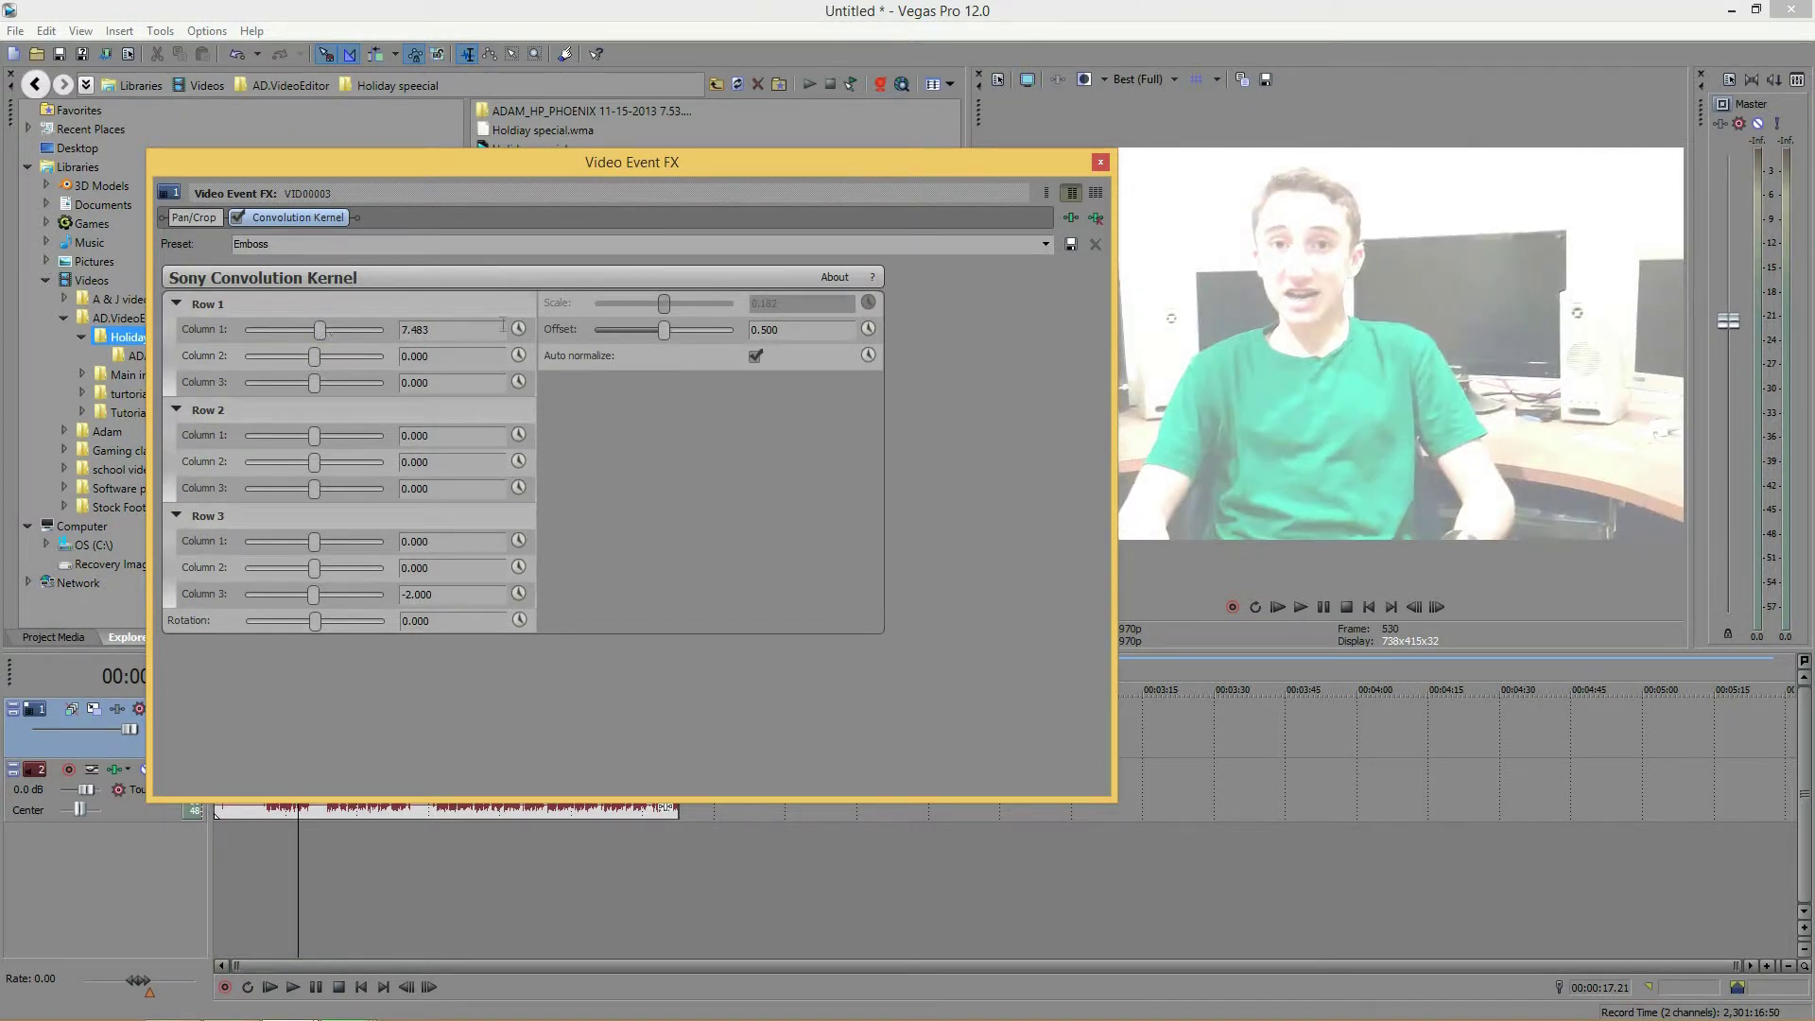
- Try the Bump preset, reset to (Default), and raise Row 3 Column 2 to about 49.660
click(1046, 244)
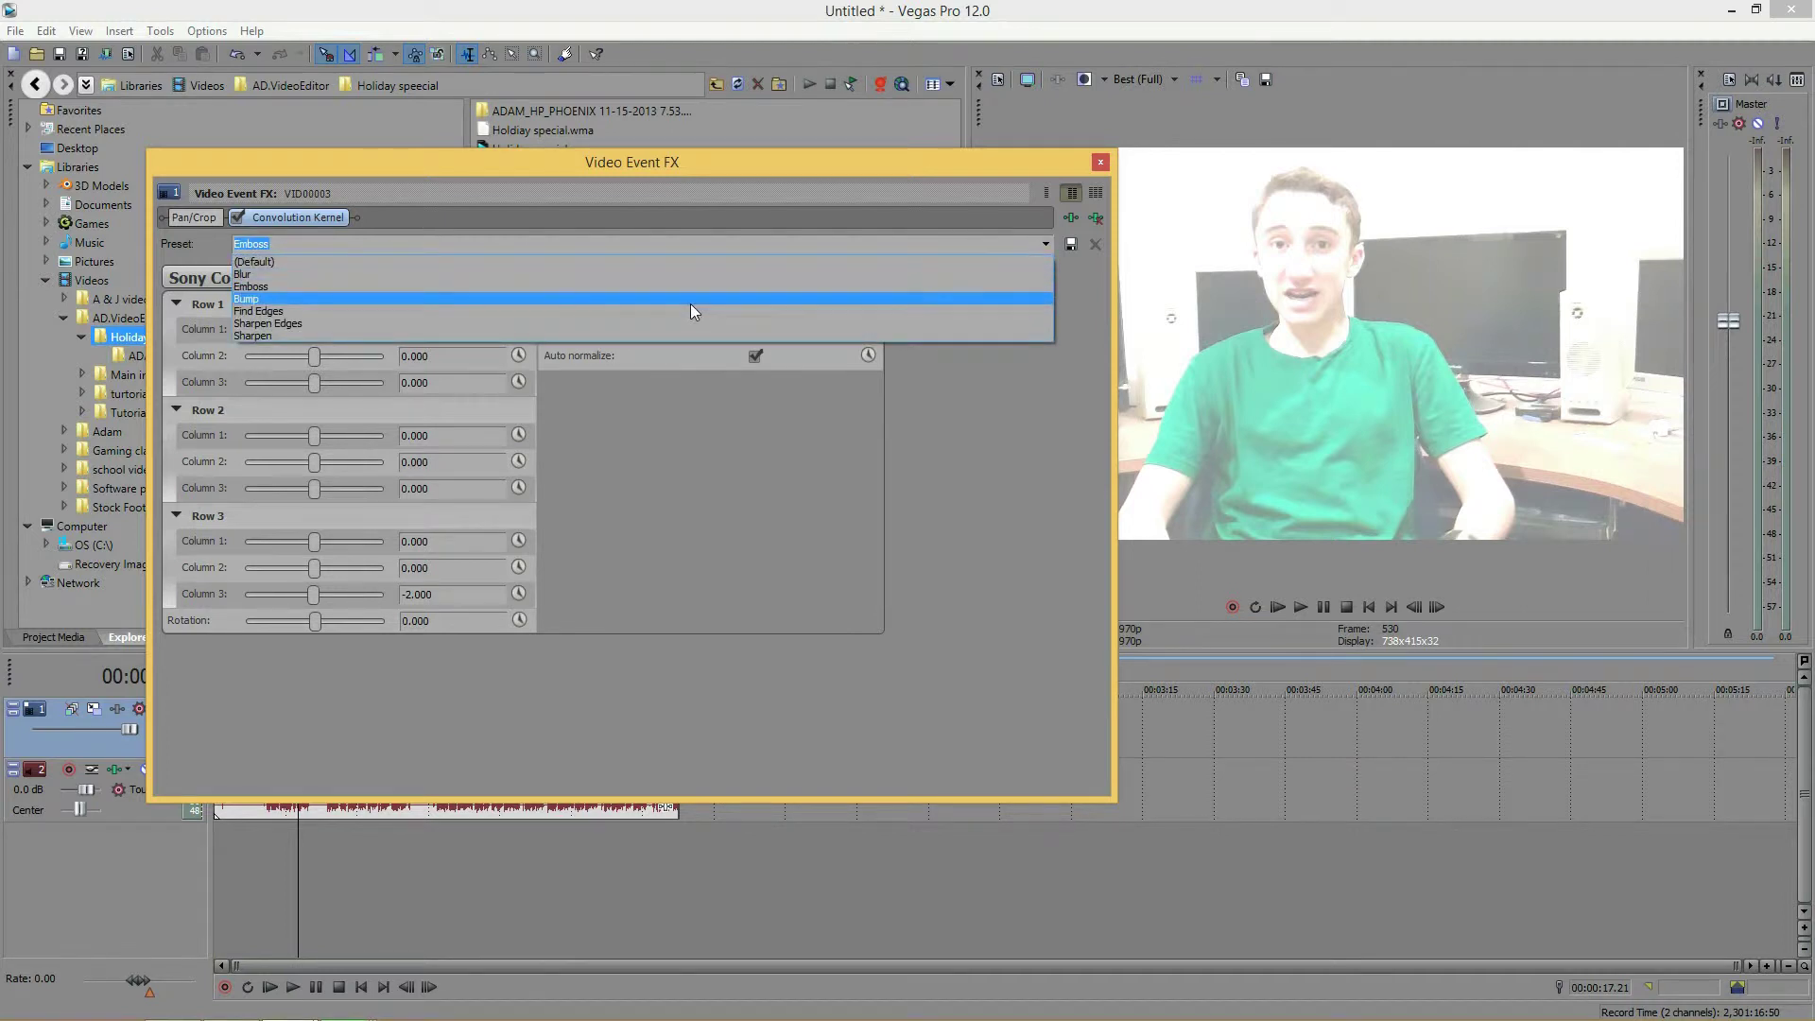
click(691, 301)
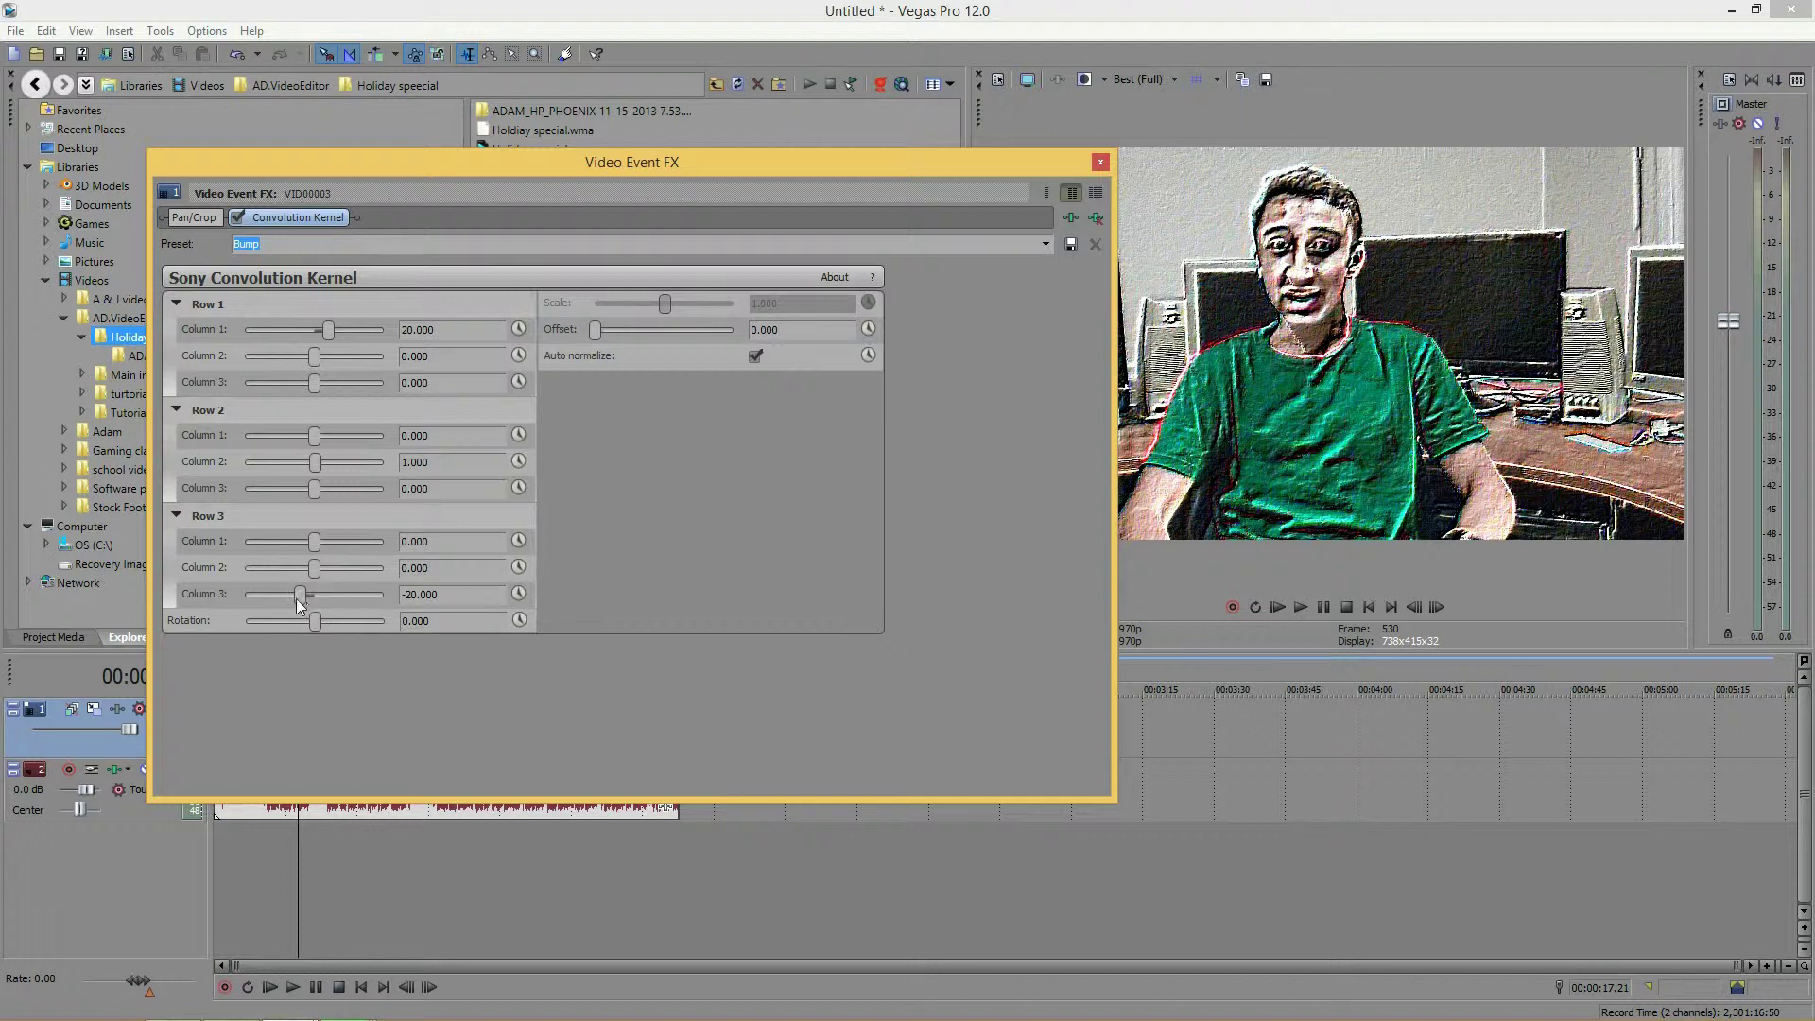
mouse_move(297, 599)
mouse_down()
mouse_move(282, 599)
mouse_move(316, 600)
mouse_up()
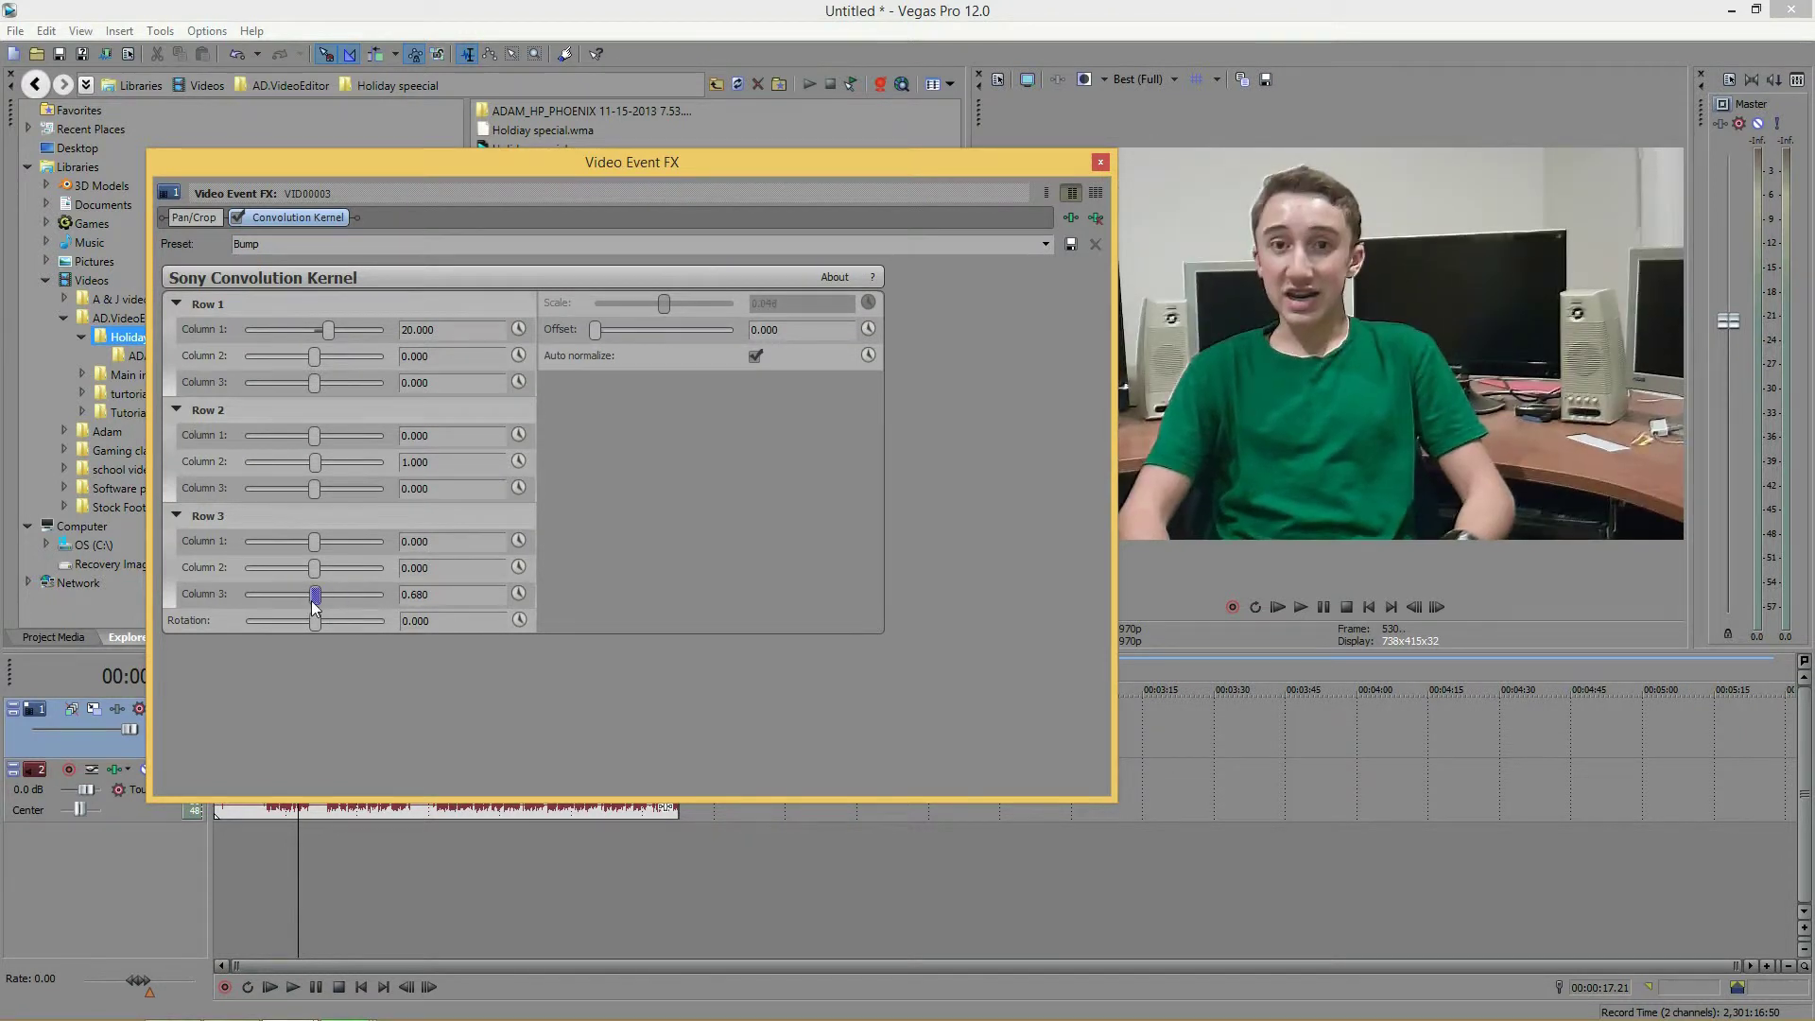
click(1044, 245)
click(331, 259)
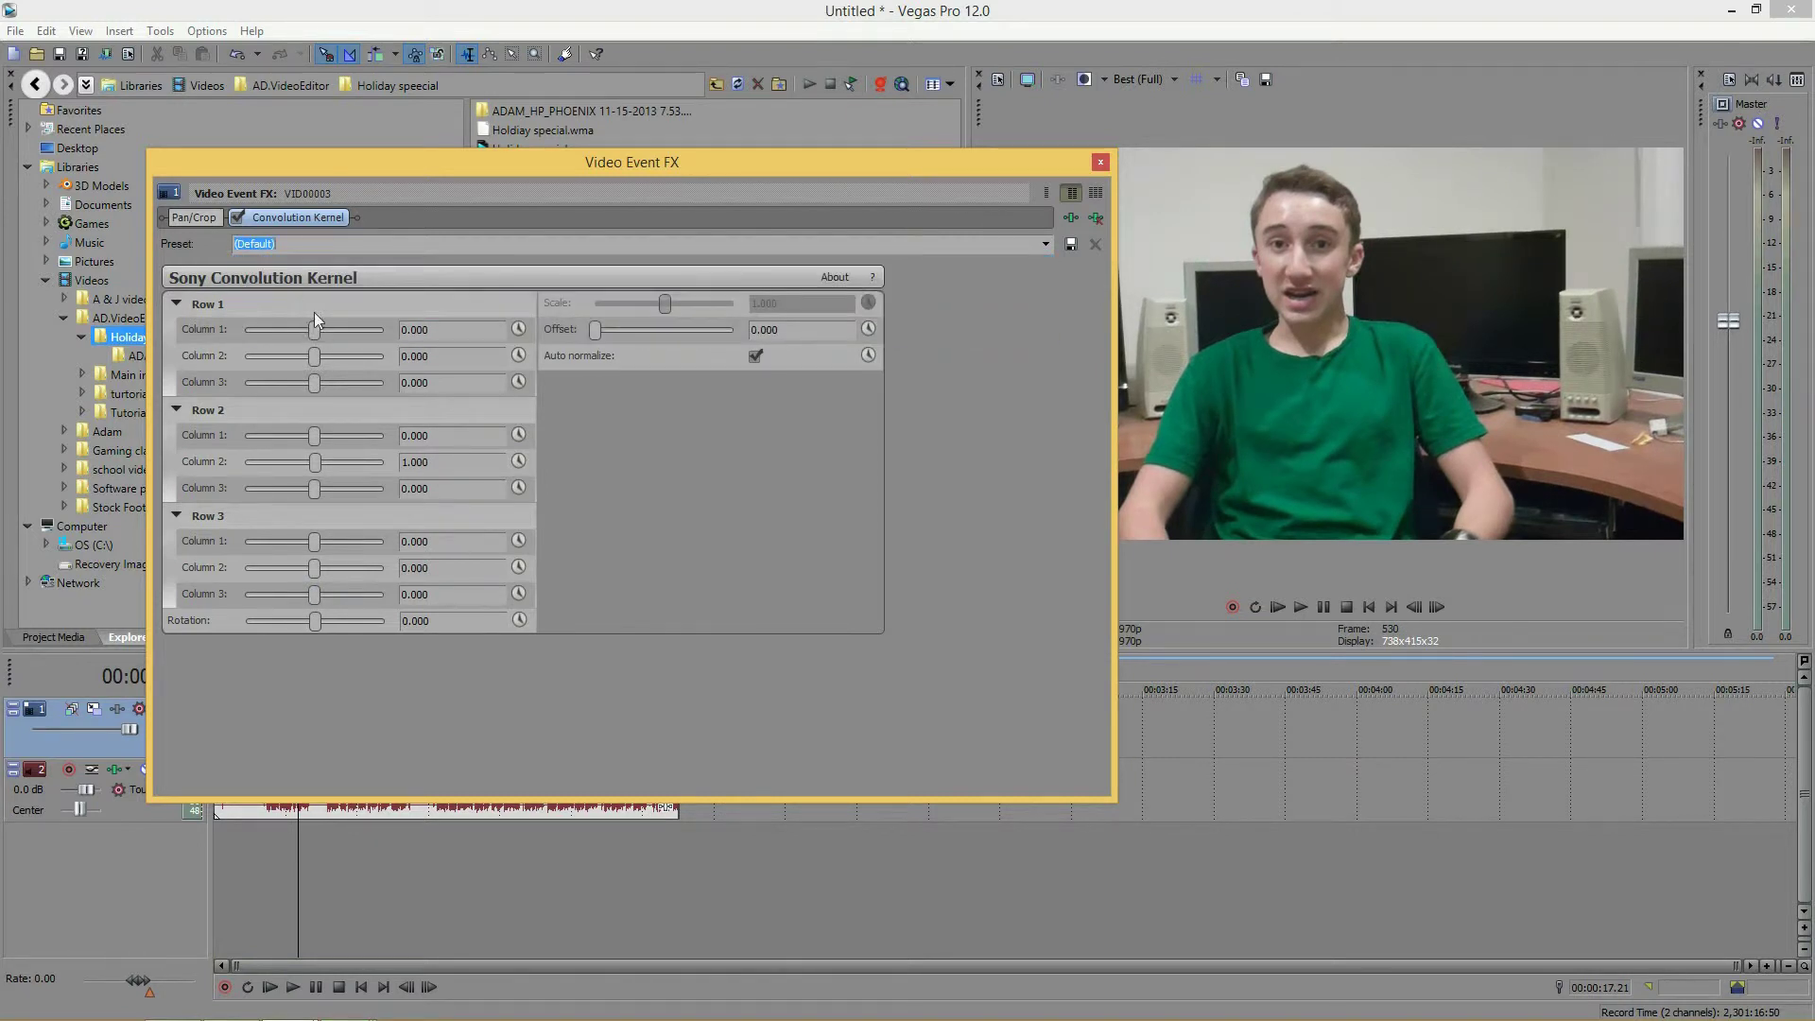
mouse_move(314, 568)
mouse_down()
mouse_move(328, 559)
mouse_move(291, 547)
mouse_move(316, 586)
mouse_up()
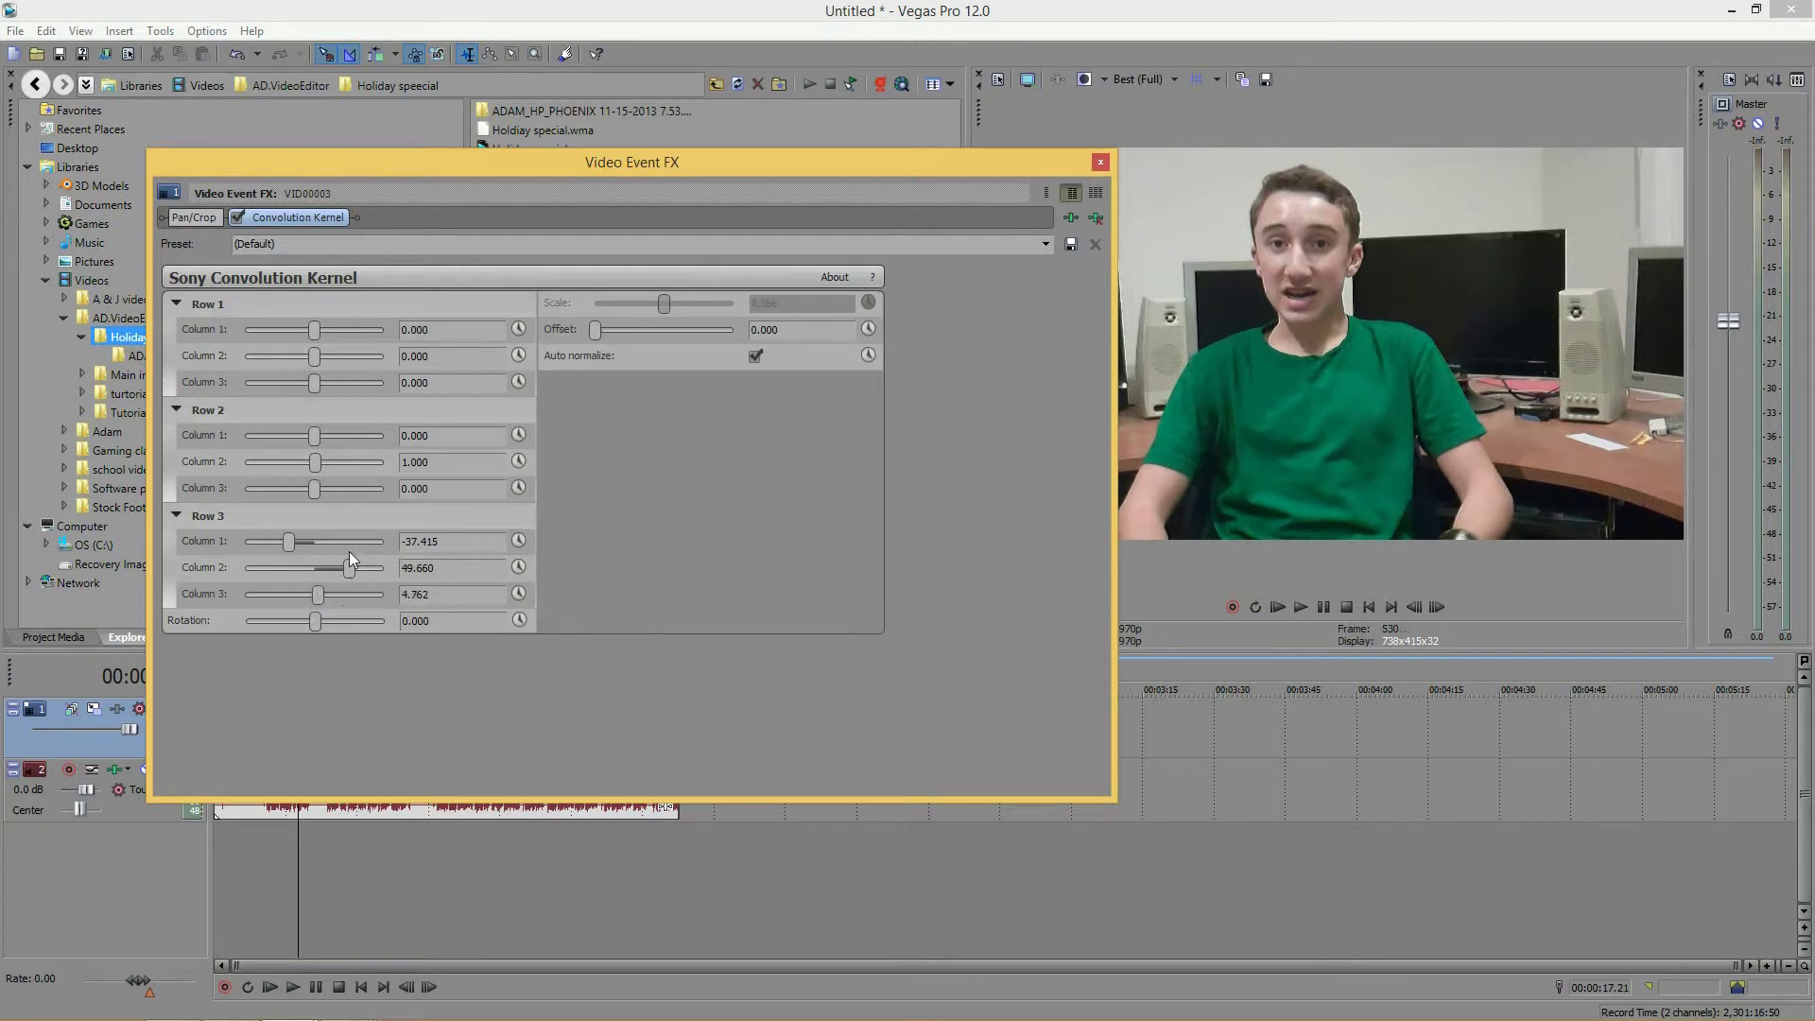
- Load Sharpen Edges with centre value 2.041 and Rotation -66.122
click(1045, 244)
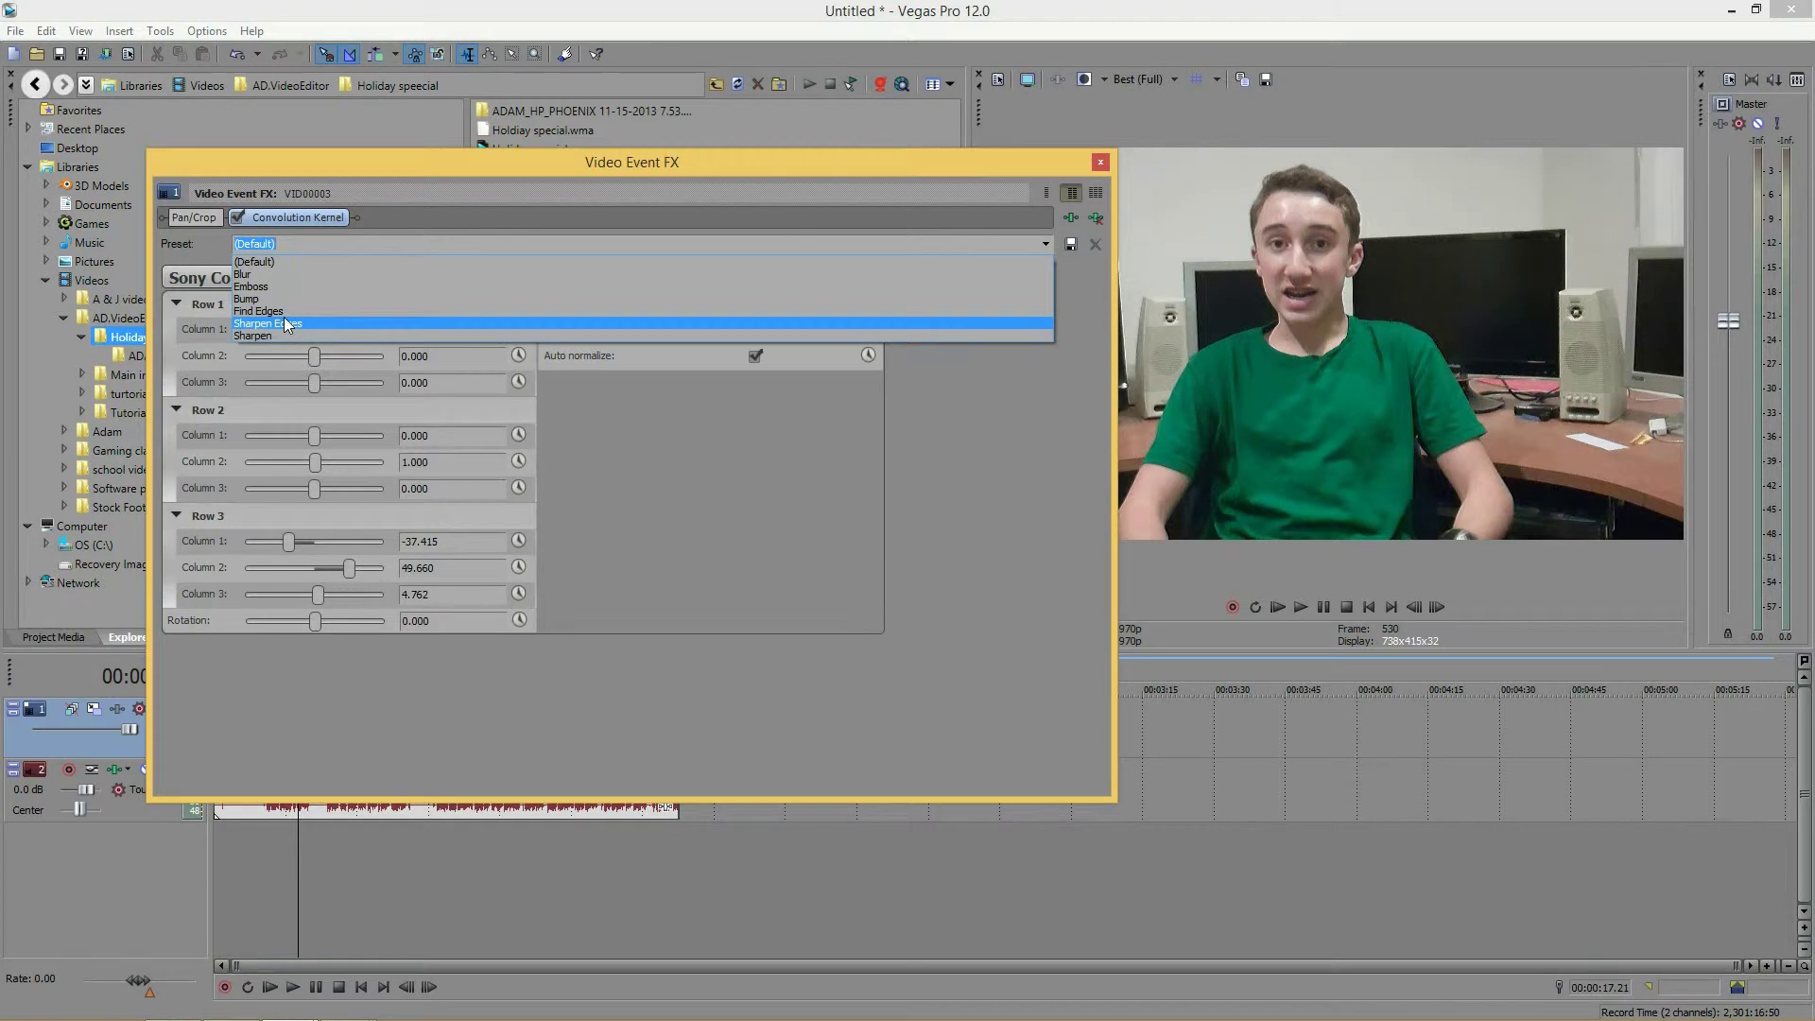
click(286, 324)
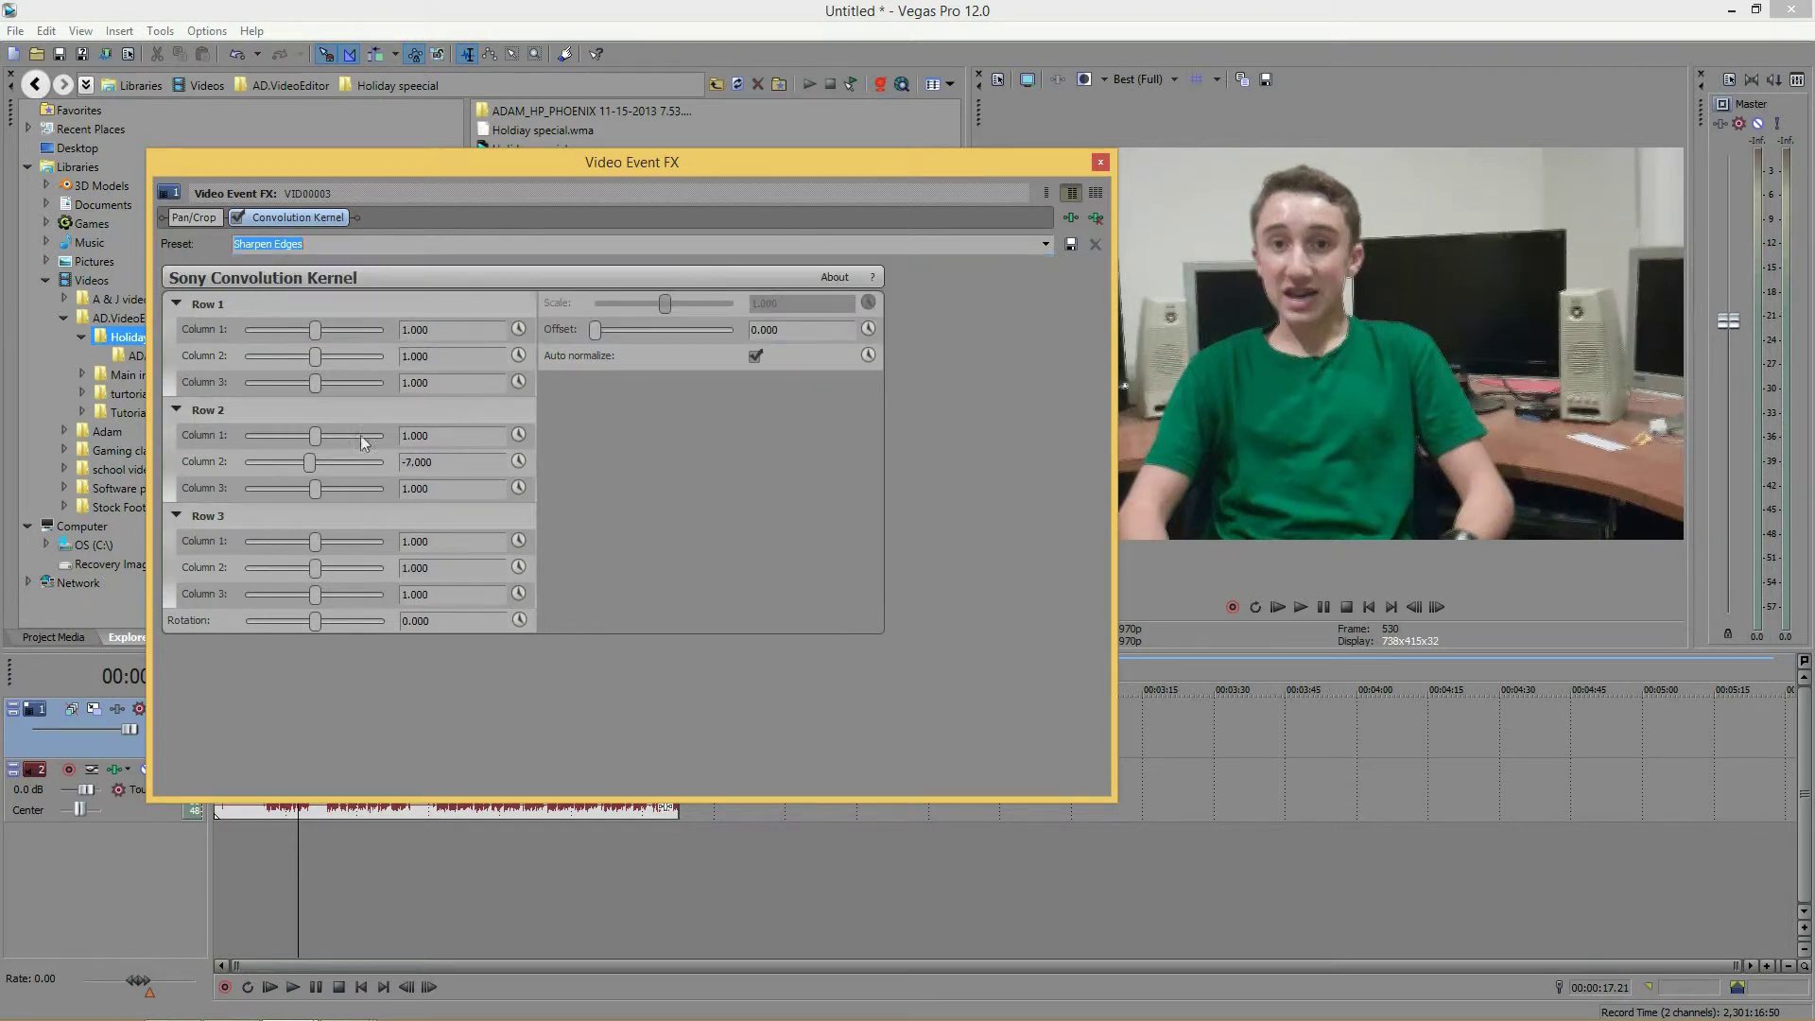
drag(318, 458, 327, 463)
drag(322, 588, 324, 482)
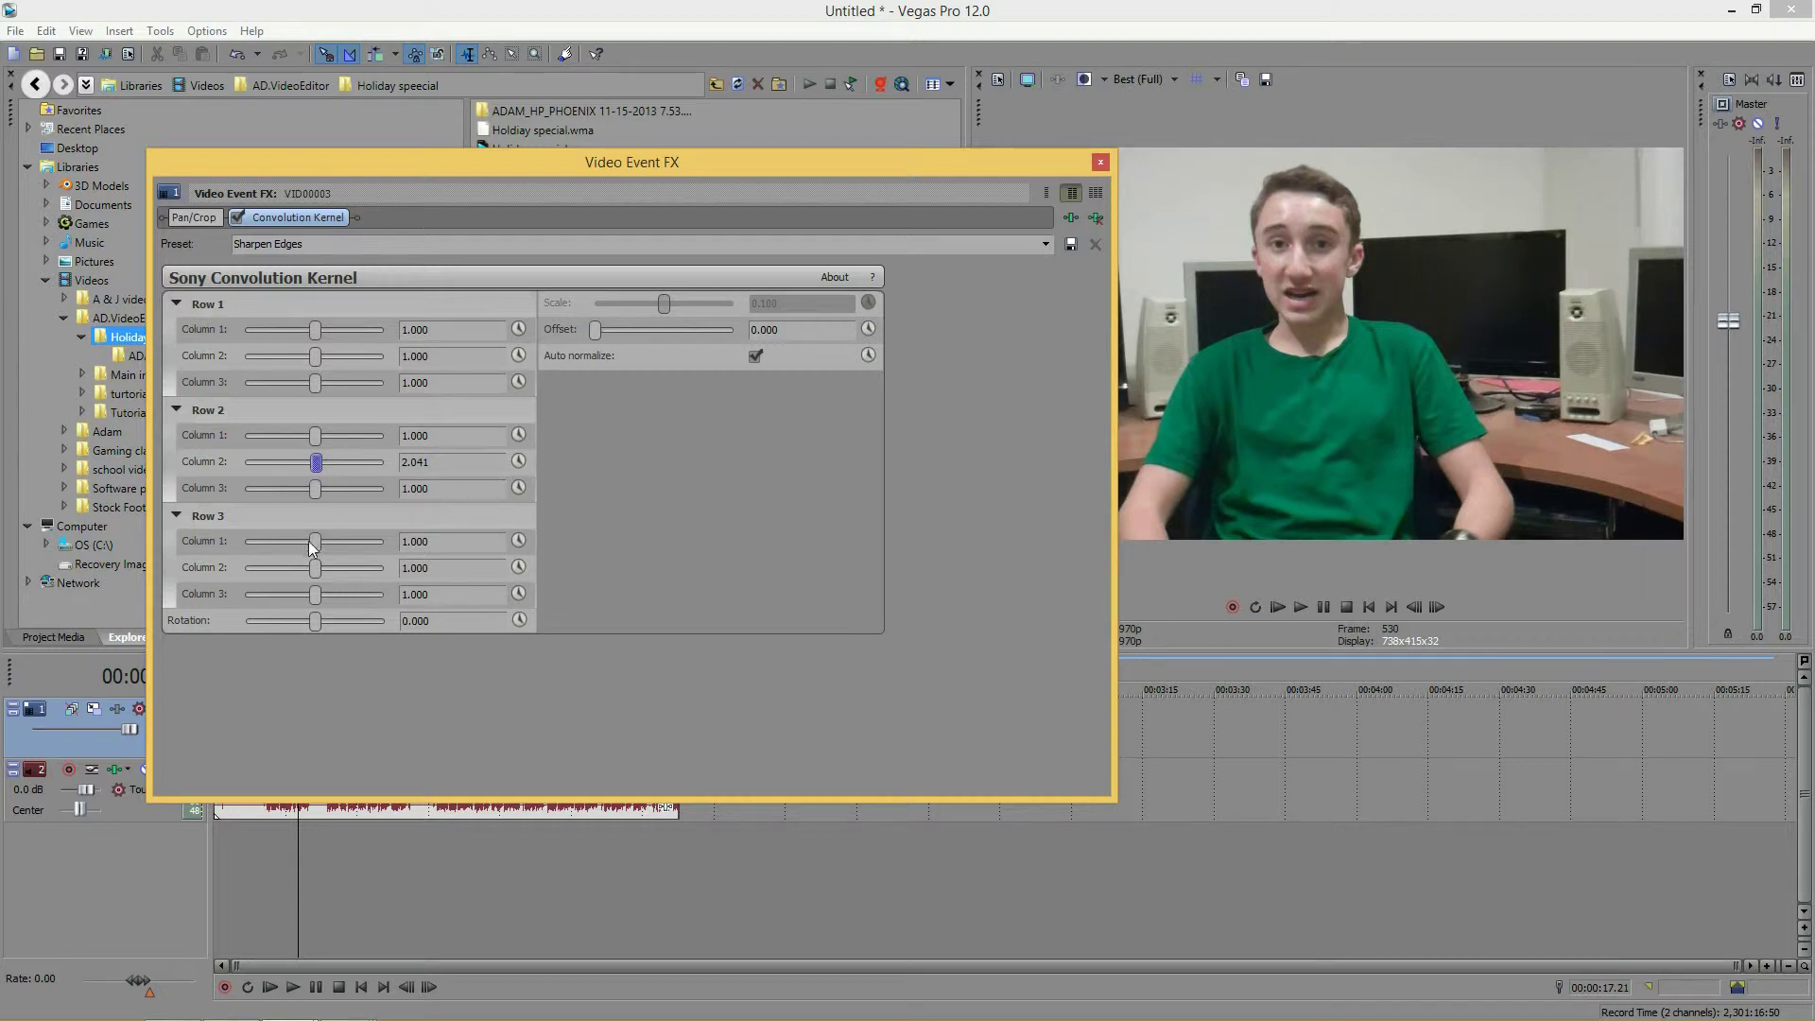
mouse_move(315, 623)
mouse_down()
mouse_move(395, 621)
mouse_move(197, 615)
mouse_move(302, 621)
mouse_up()
- Apply the Emboss preset with Rotation -26.939 and Offset lowered to 0.463
click(1046, 244)
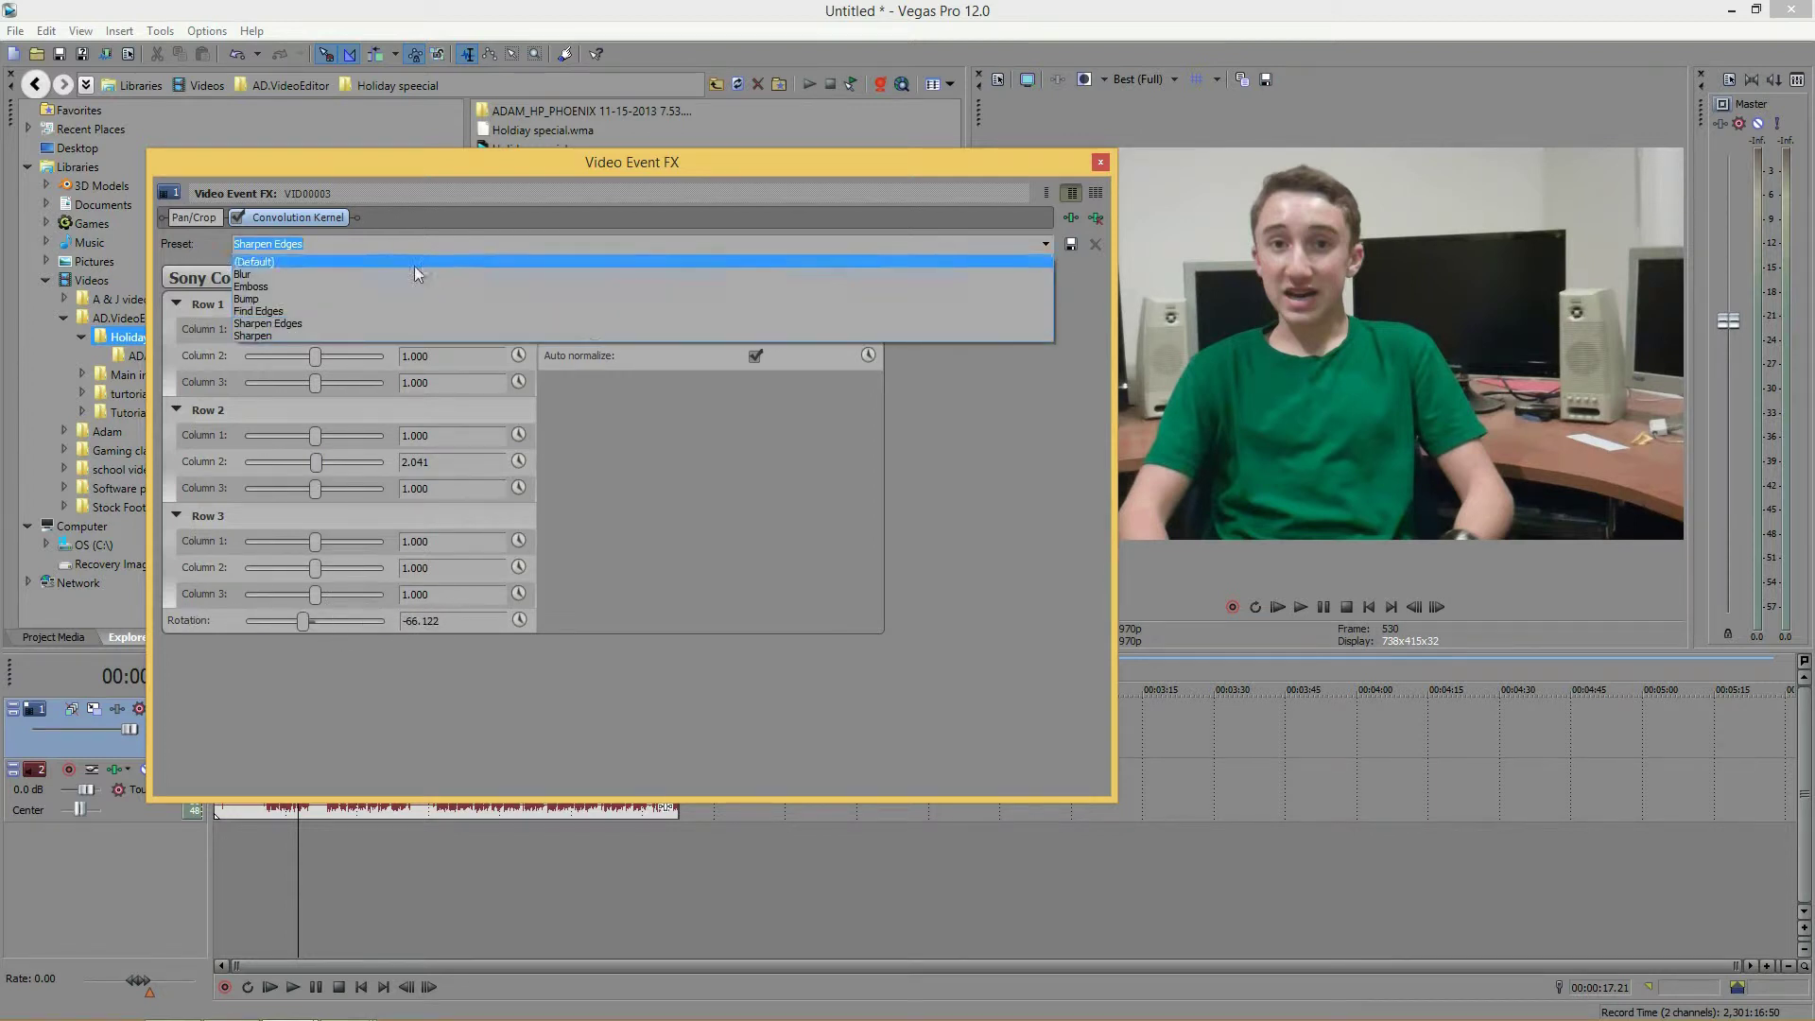
click(331, 287)
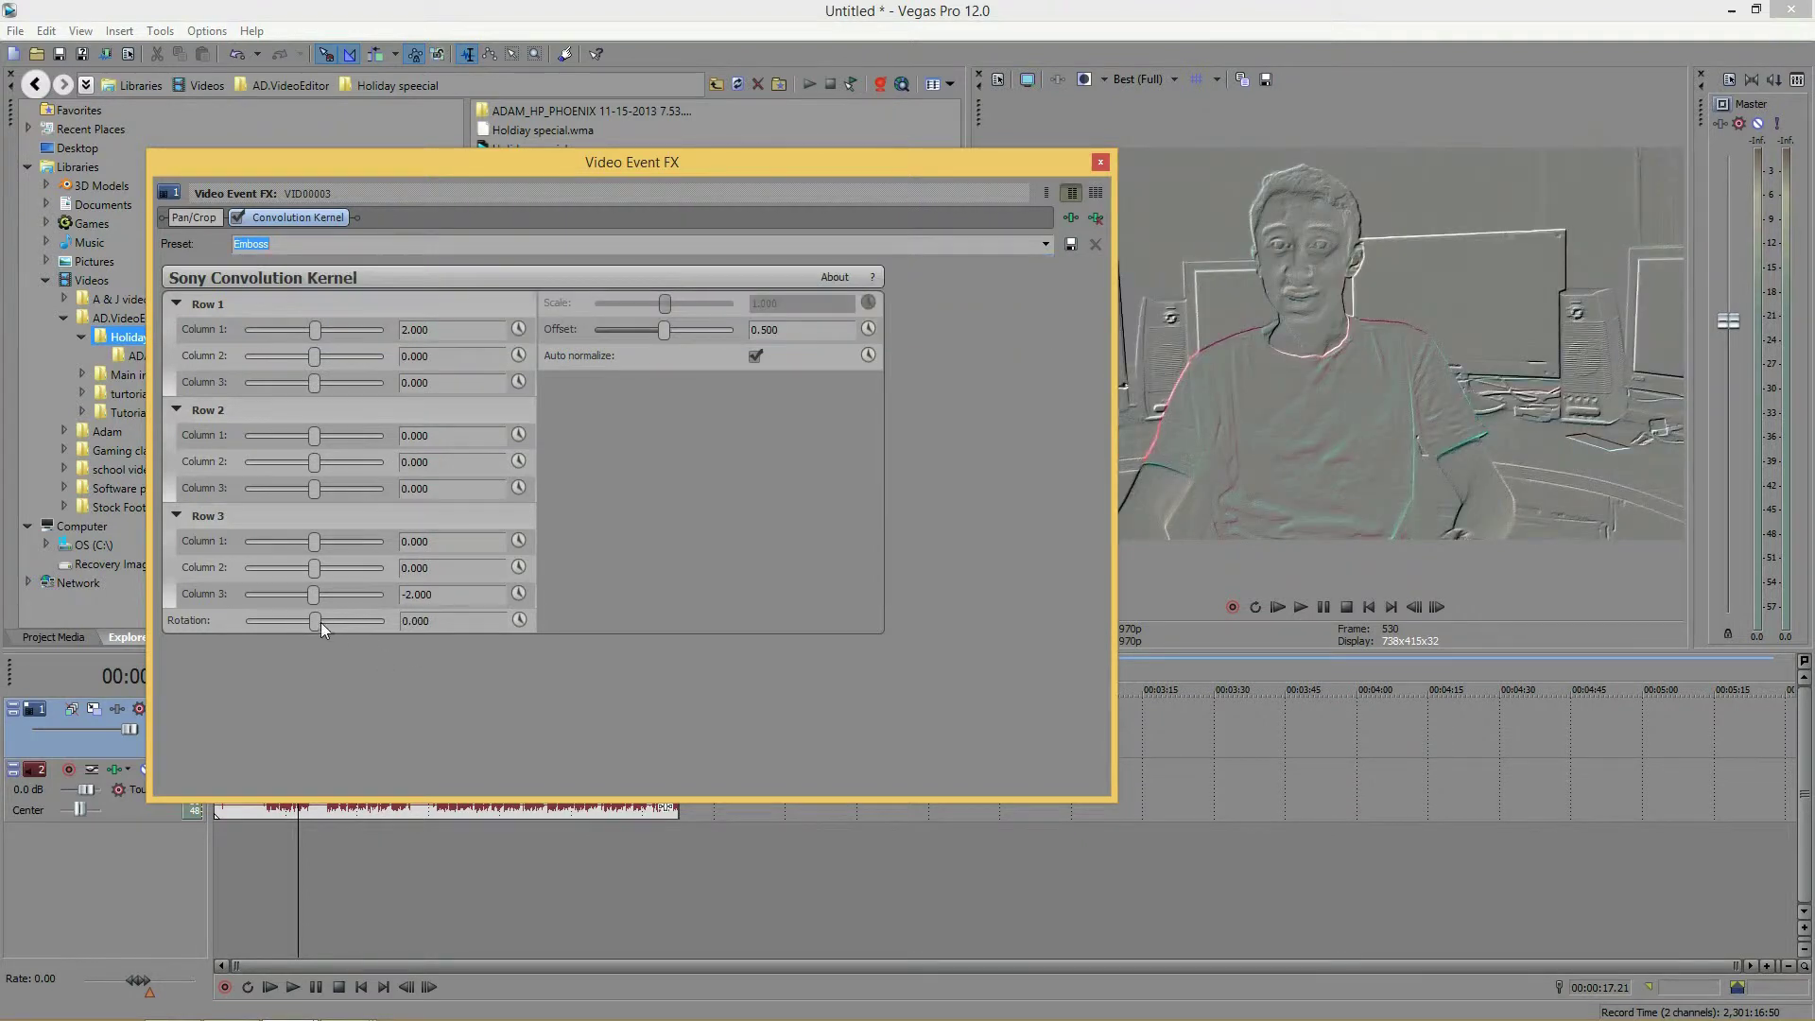
drag(321, 622, 277, 620)
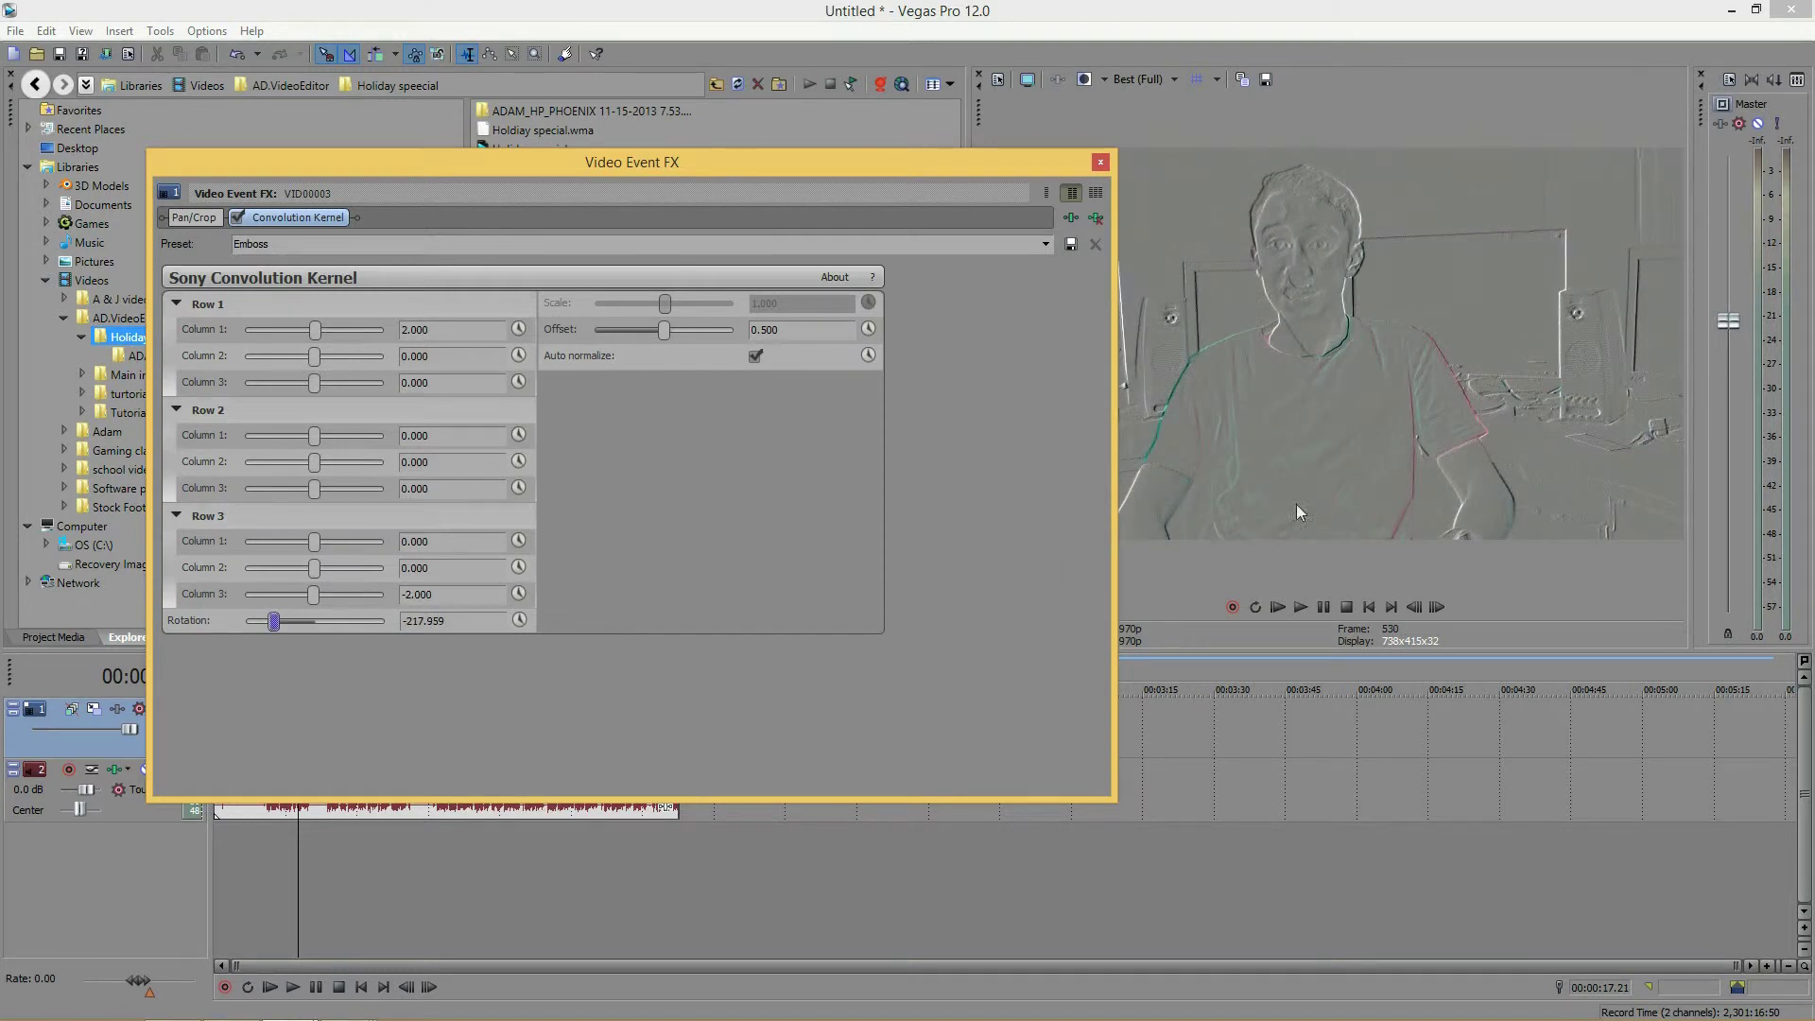
drag(275, 622, 315, 622)
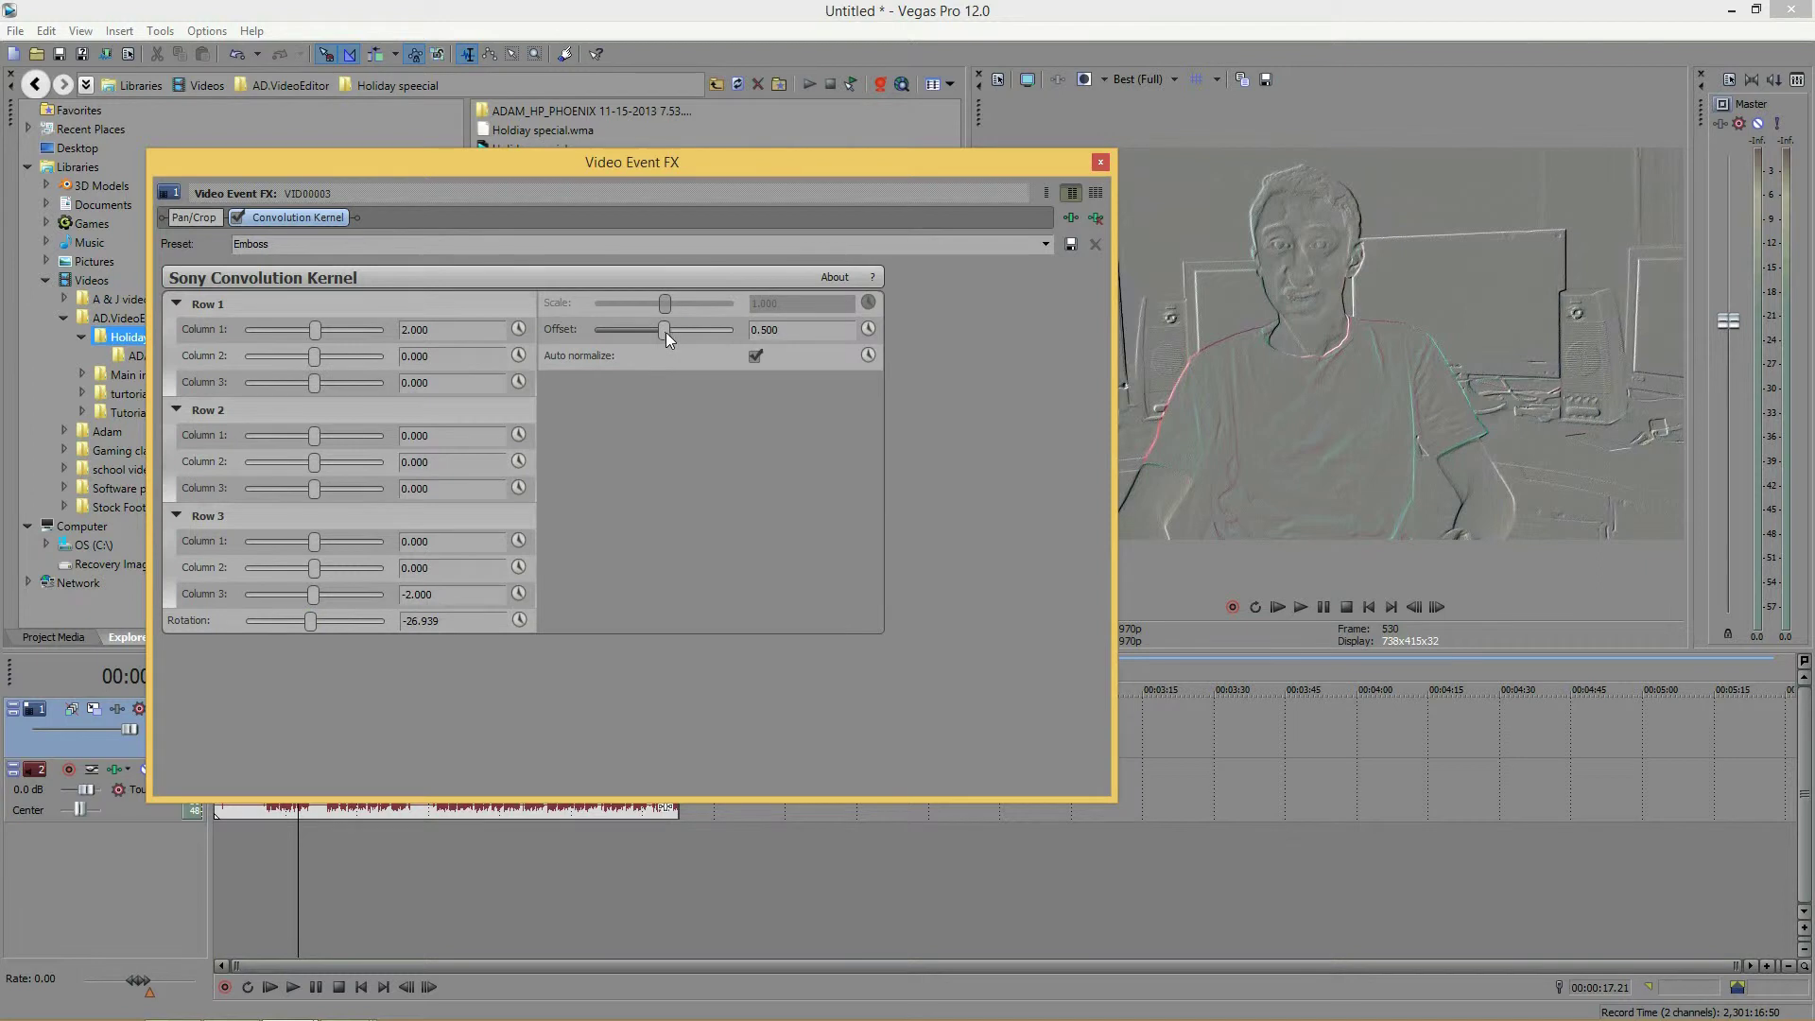
mouse_move(666, 331)
mouse_down()
mouse_move(763, 326)
mouse_move(573, 336)
mouse_move(740, 321)
mouse_move(660, 345)
mouse_up()
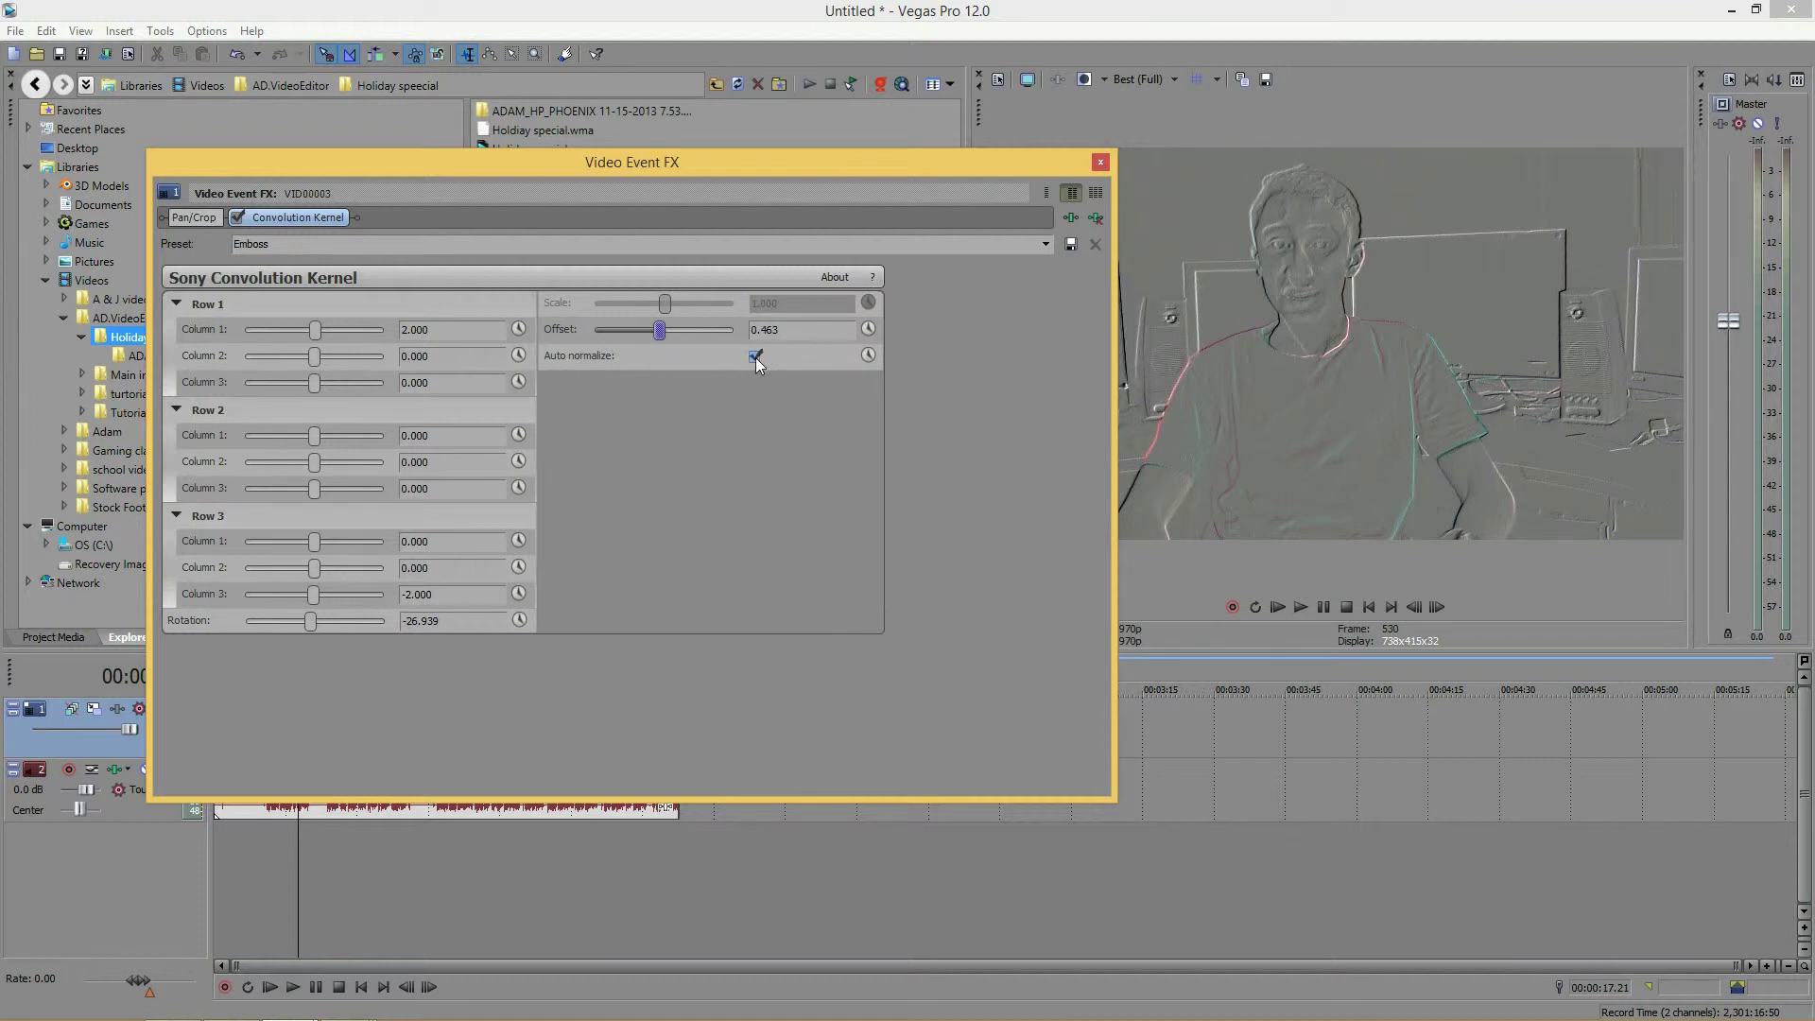
- Return the kernel to (Default), briefly lowering Scale without Auto normalize, then re-enable Auto normalize
click(1045, 244)
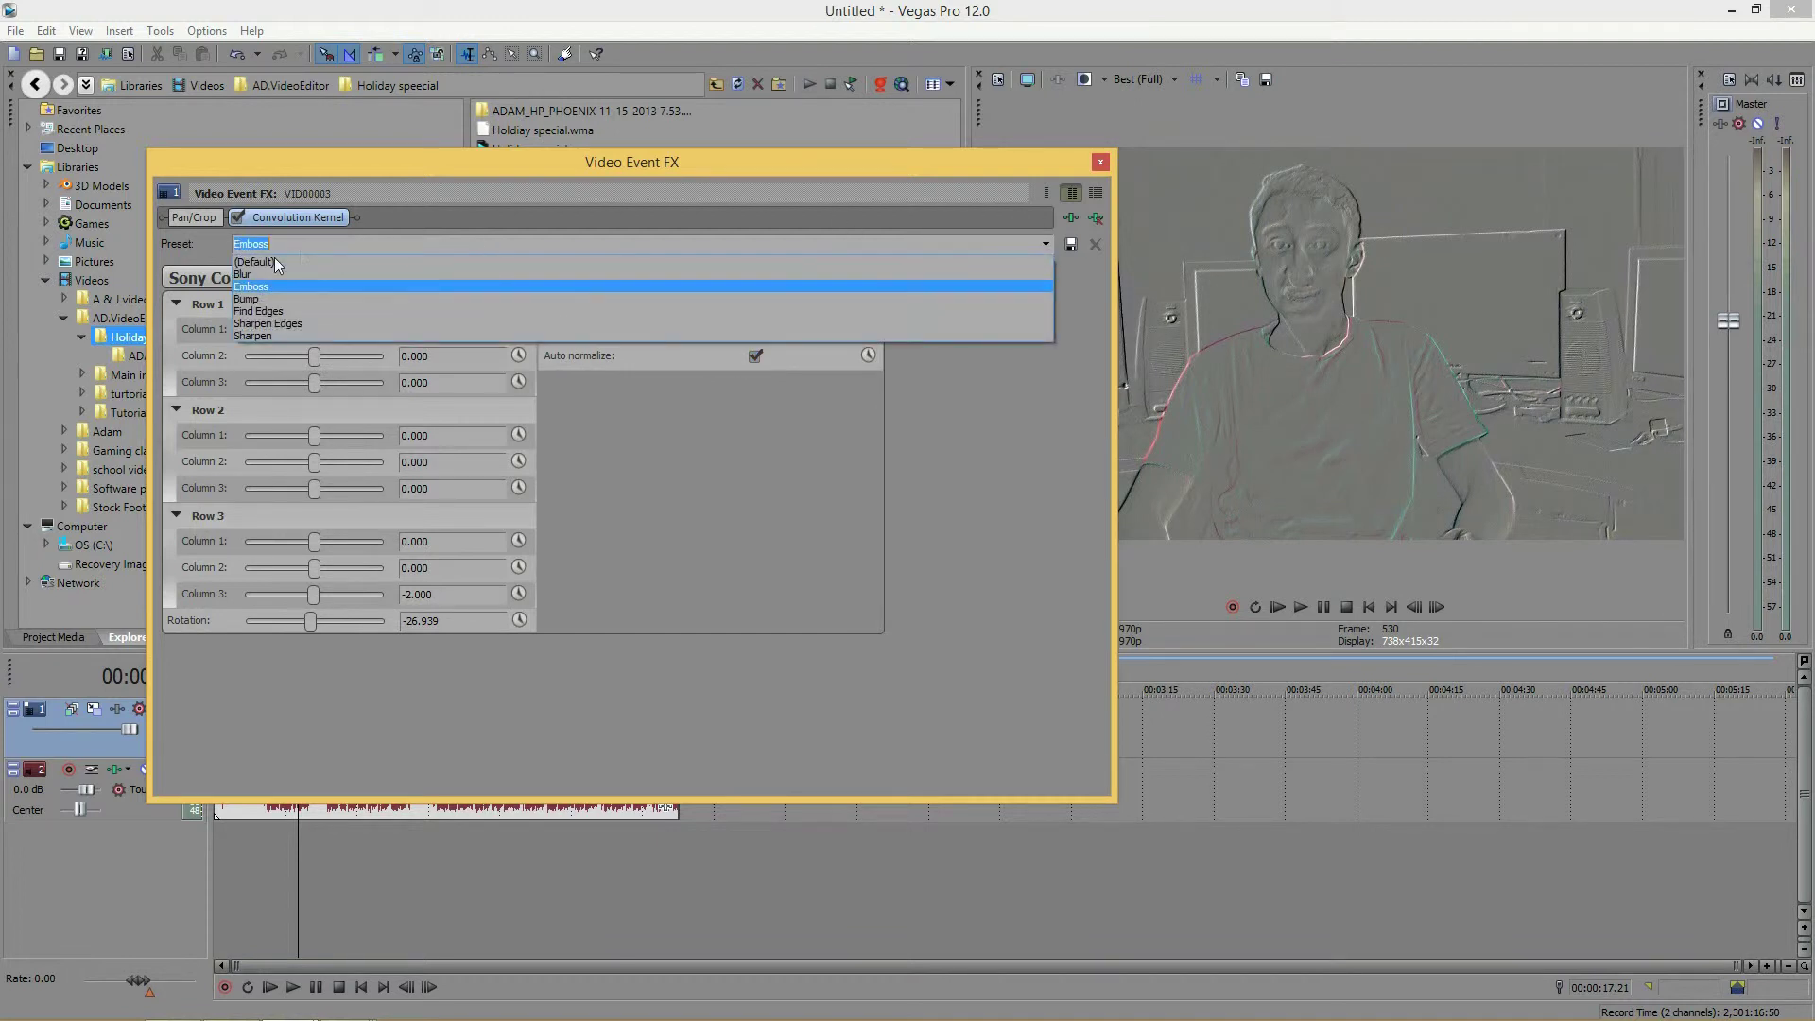
click(263, 265)
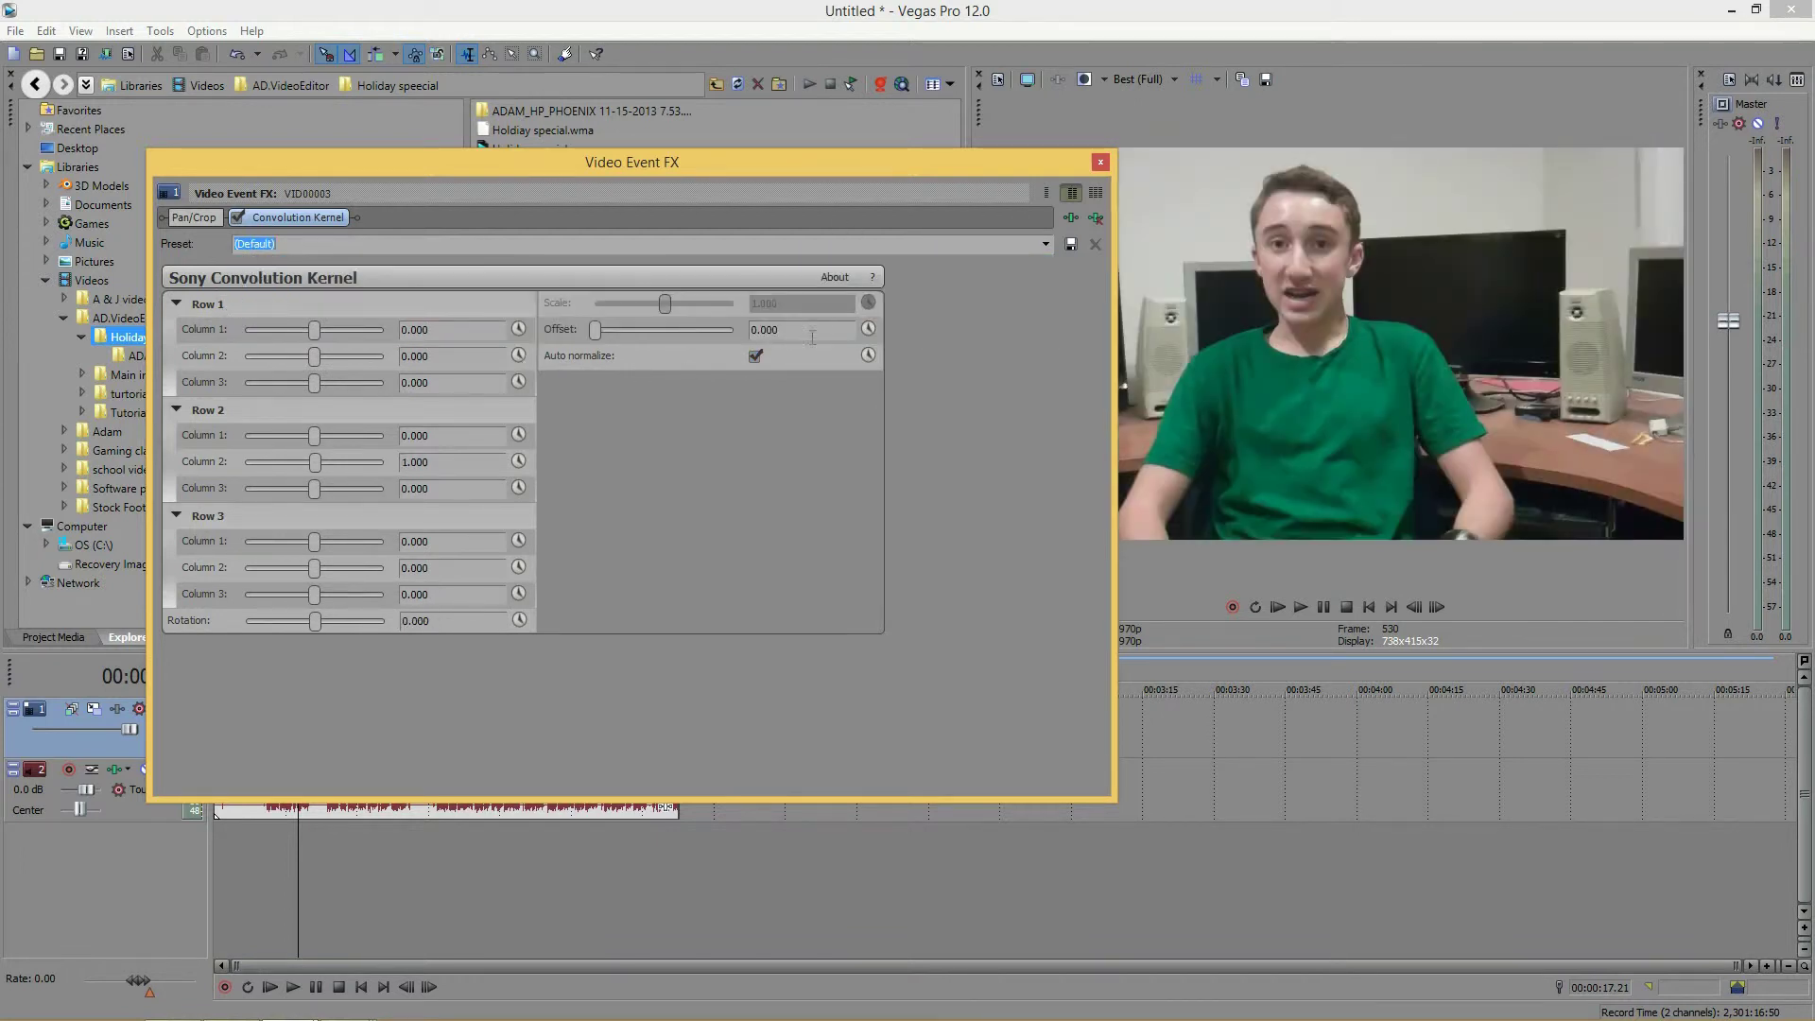
click(753, 359)
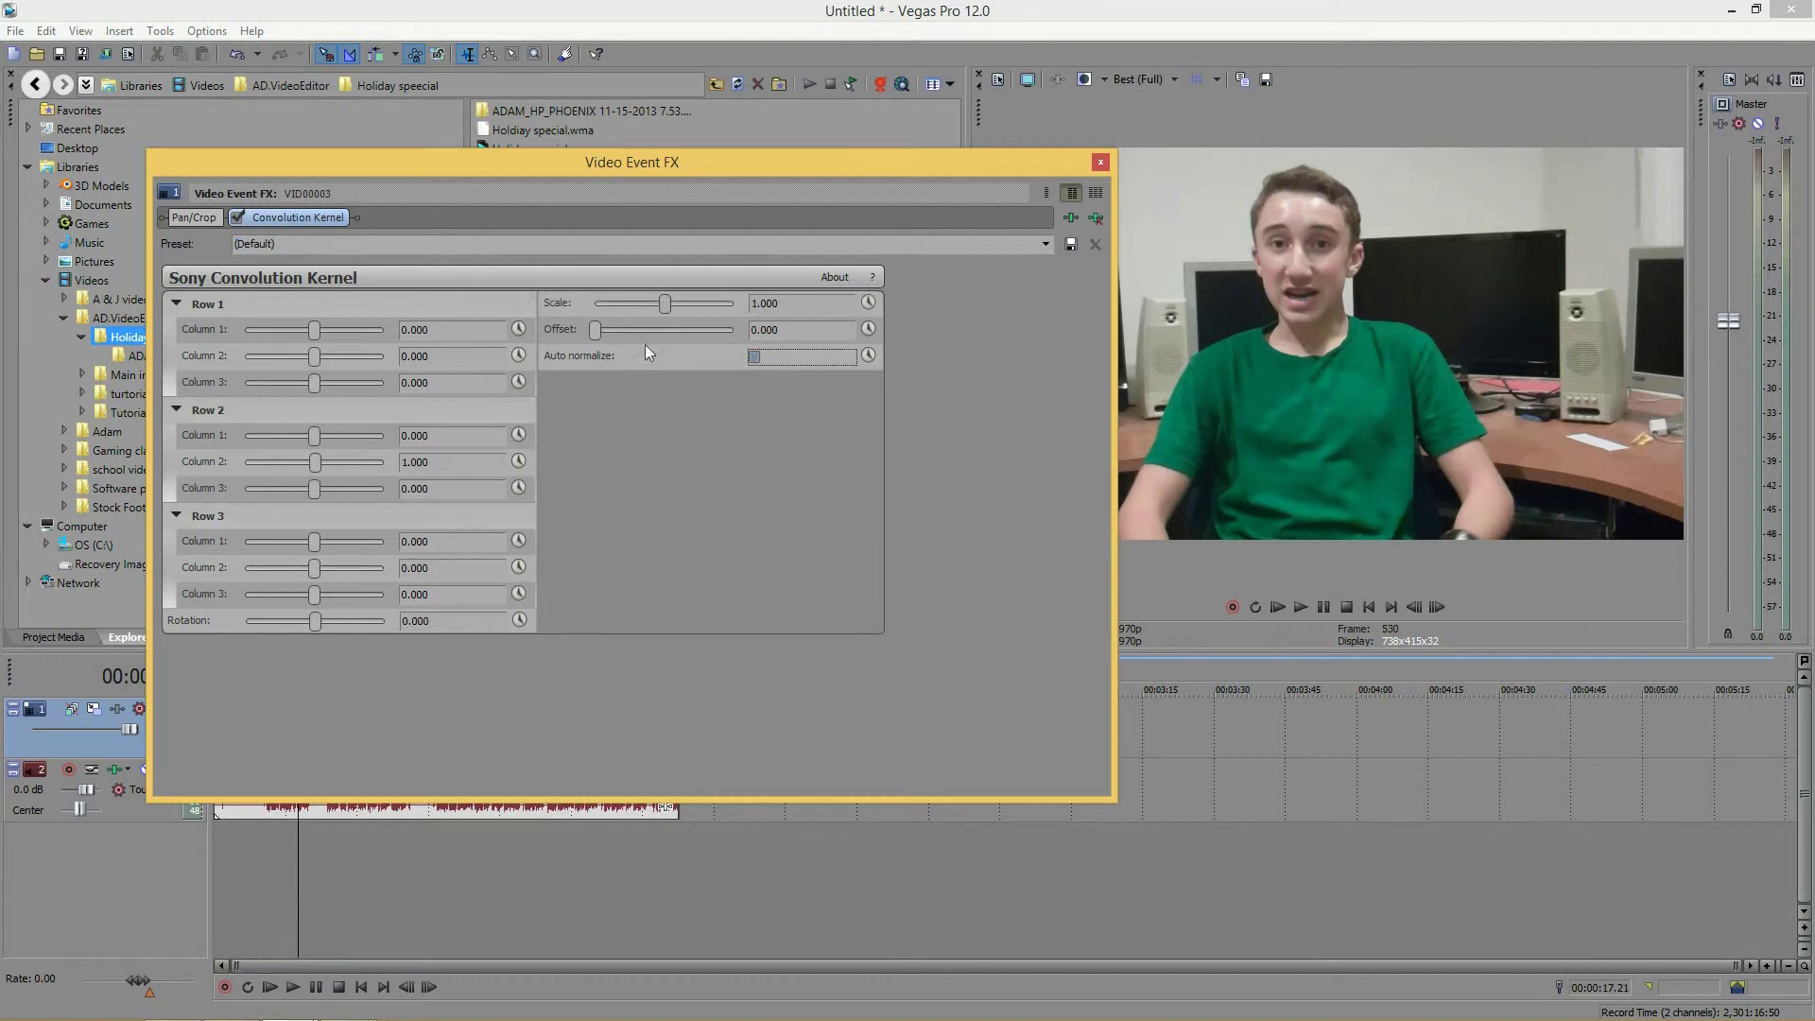
drag(661, 311, 798, 354)
click(757, 357)
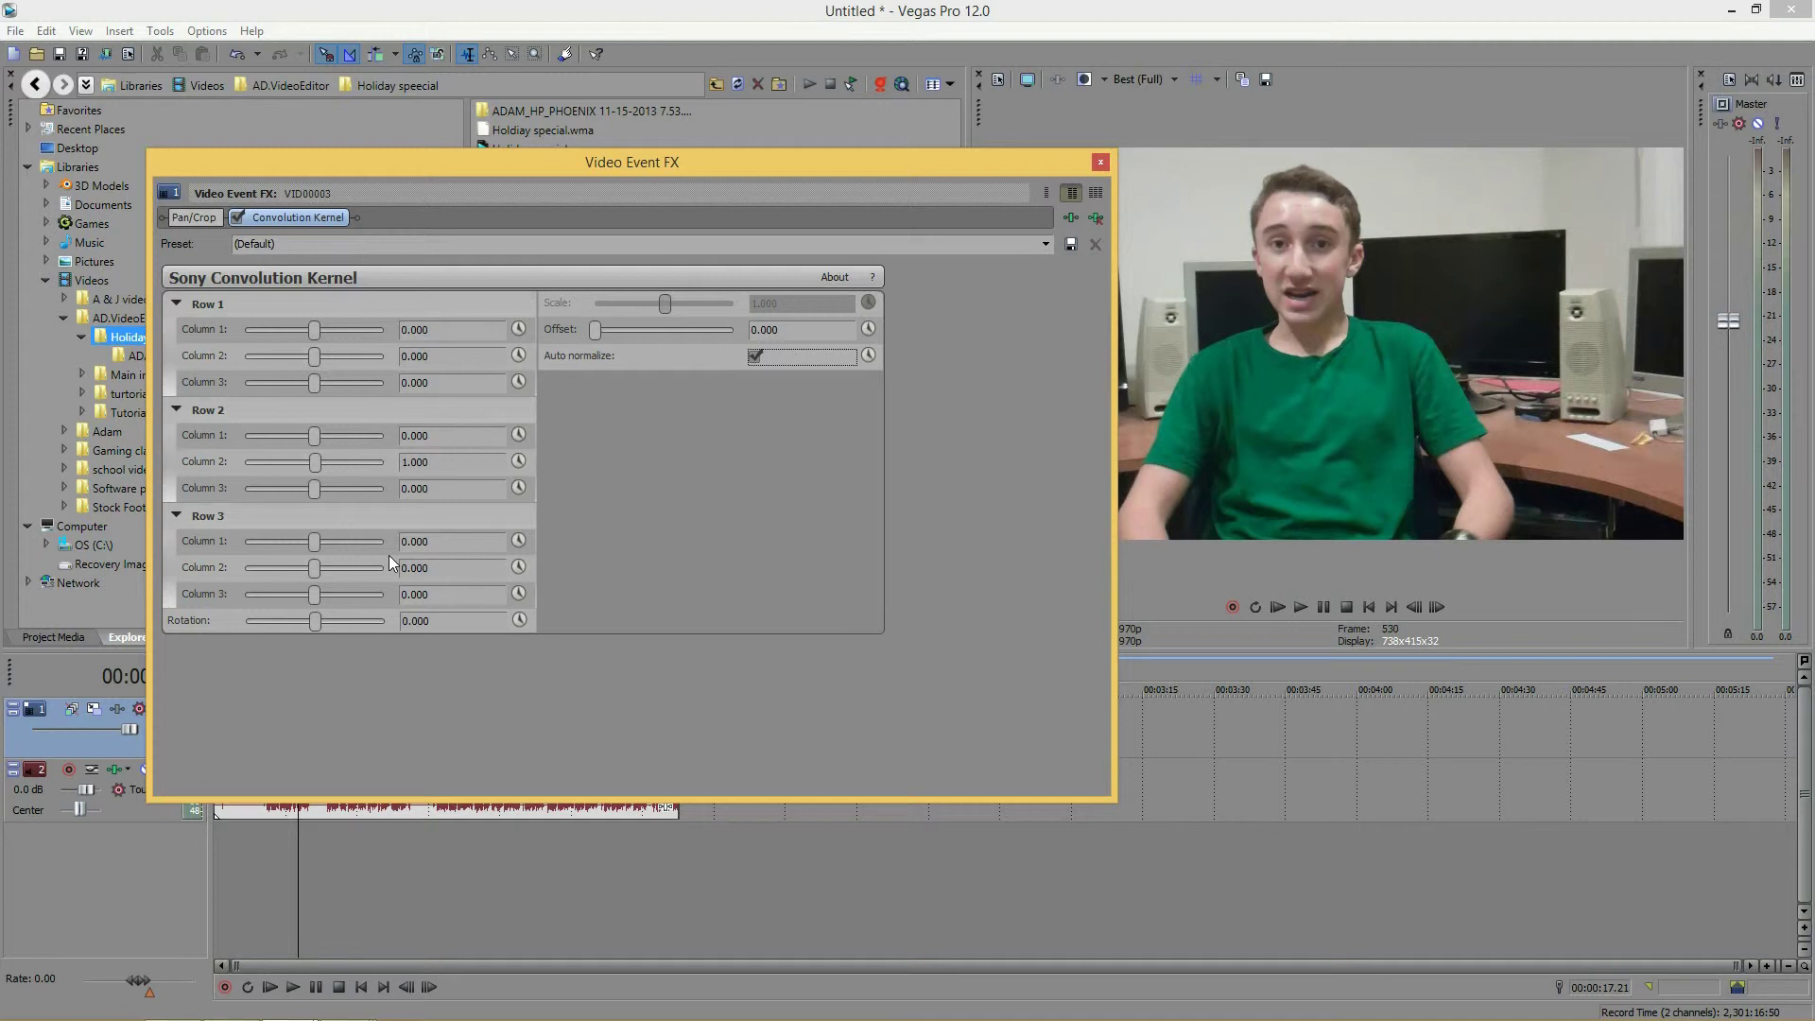
- Switch from Sharpen back to Emboss and set Row 3 Column 3 to -2.041
click(1044, 244)
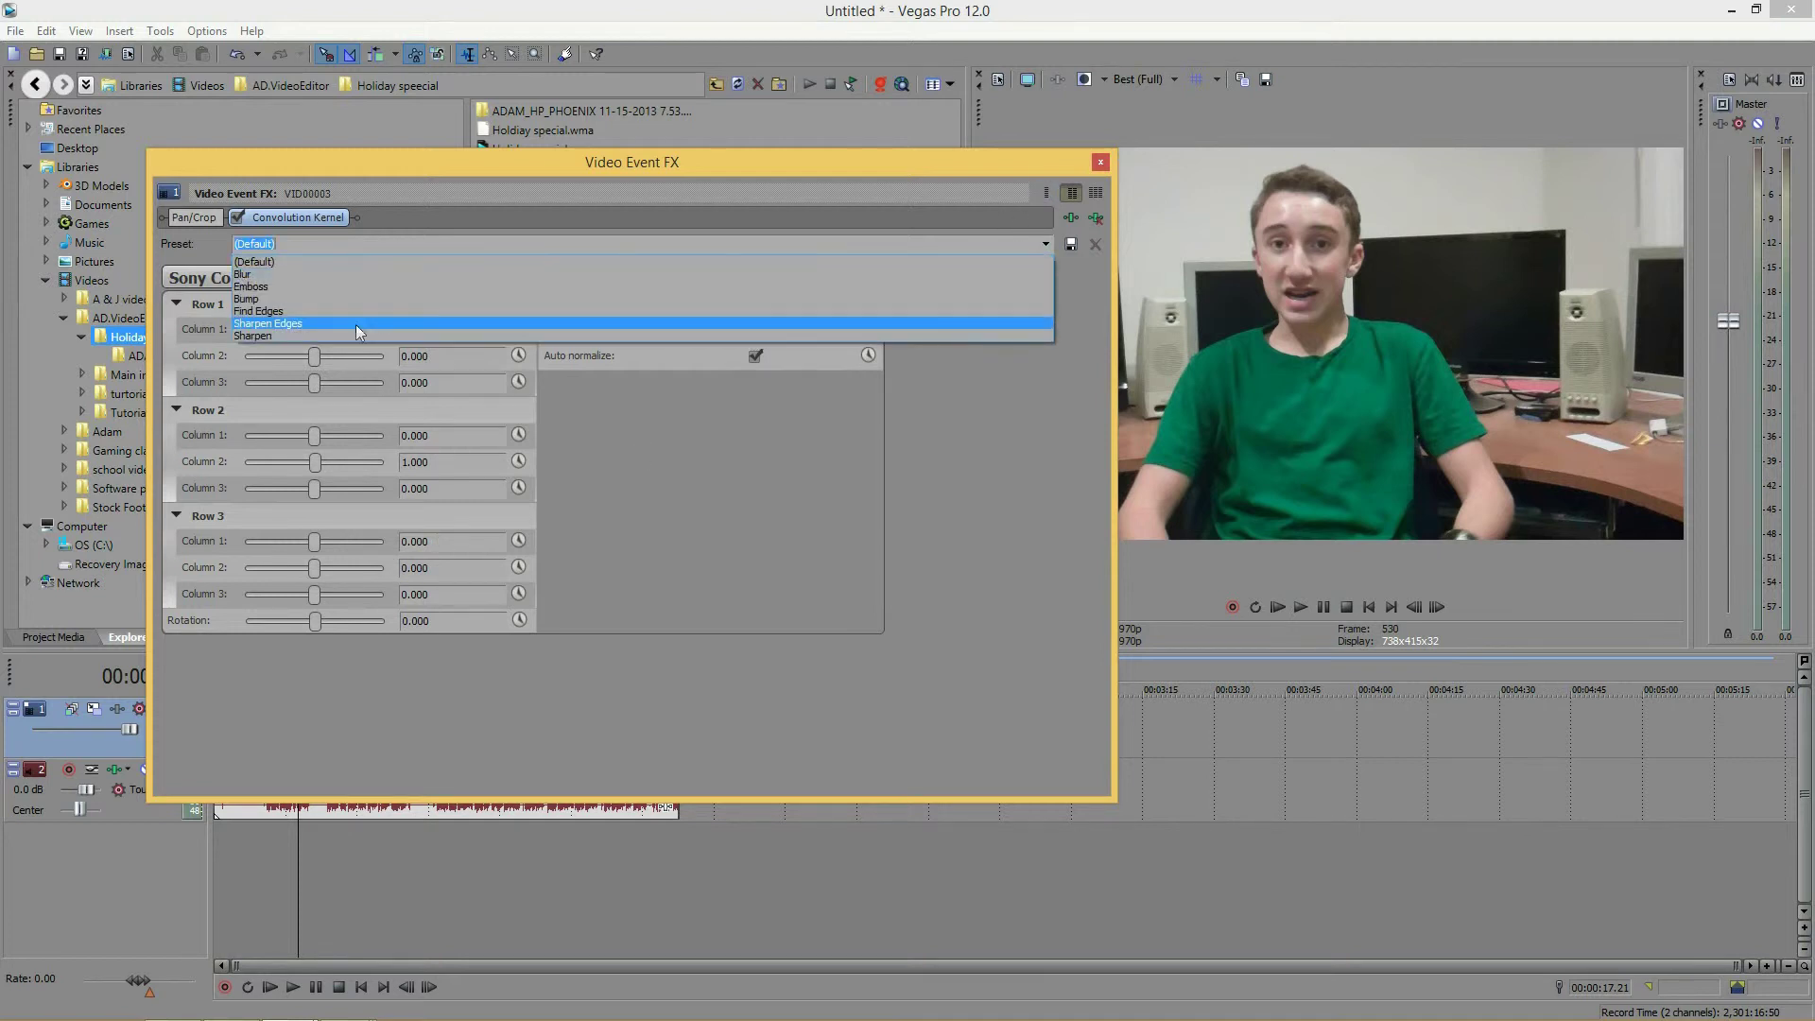
click(254, 336)
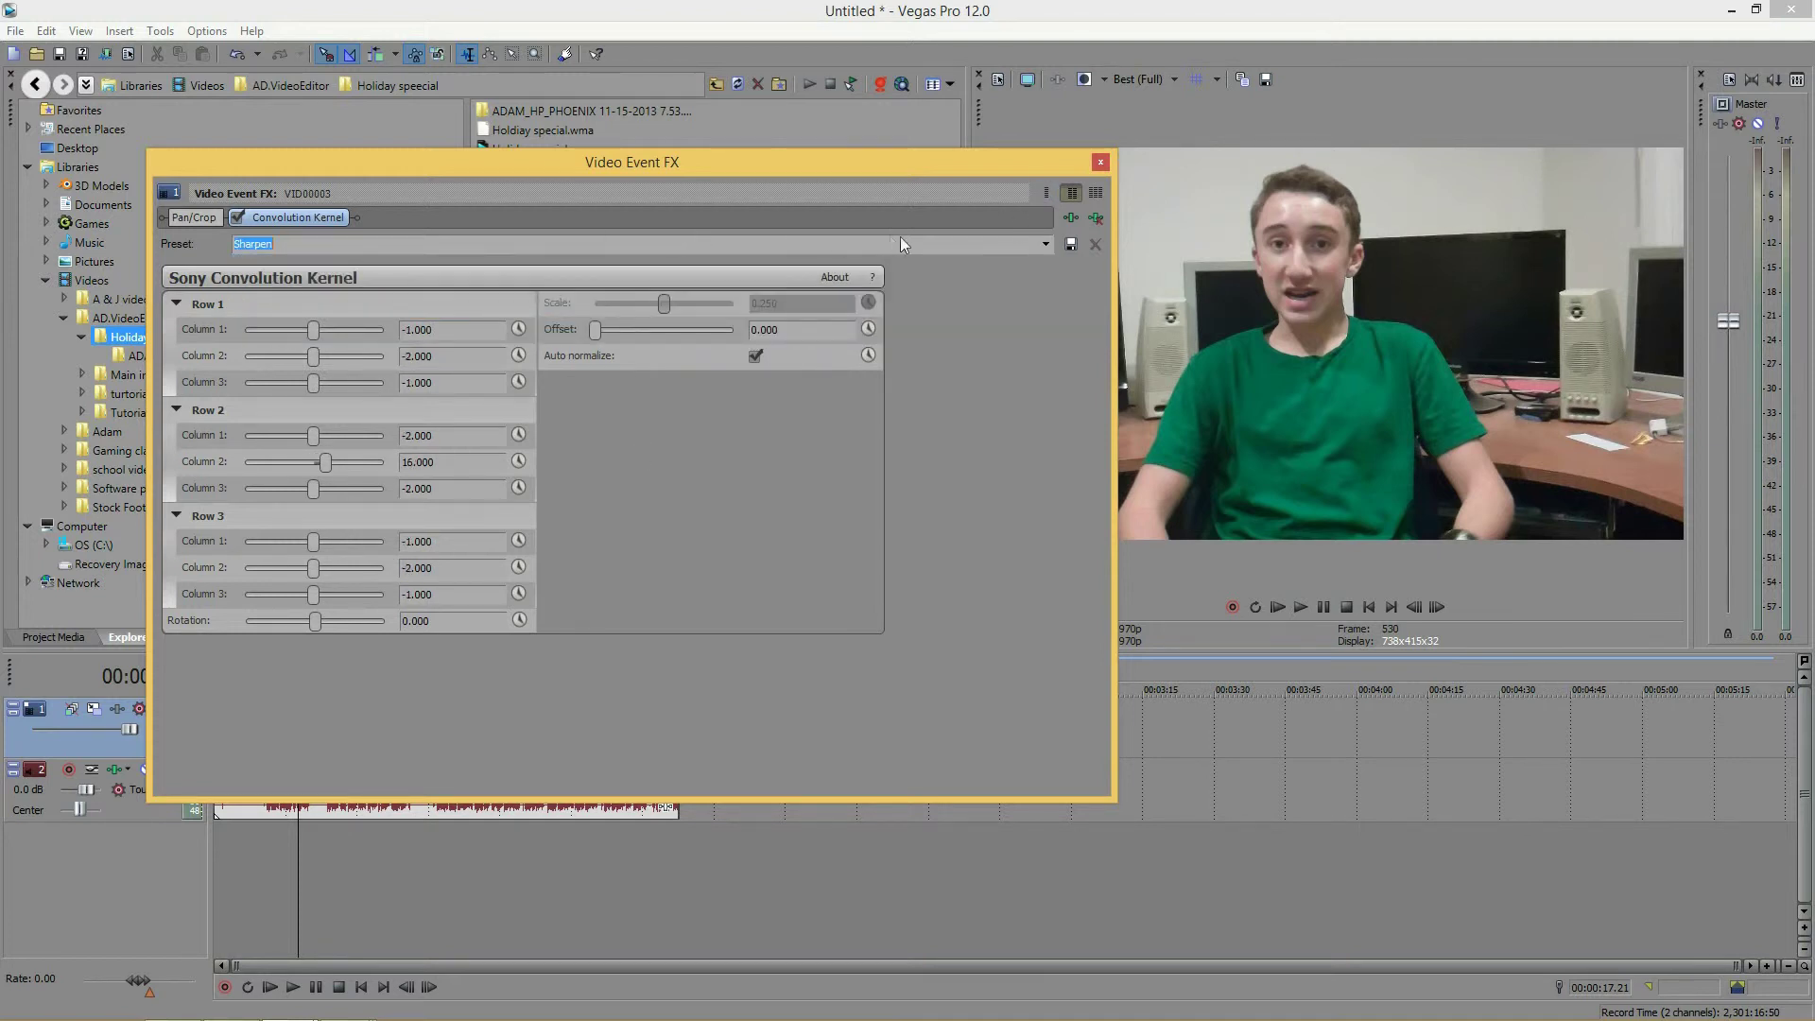
click(1043, 244)
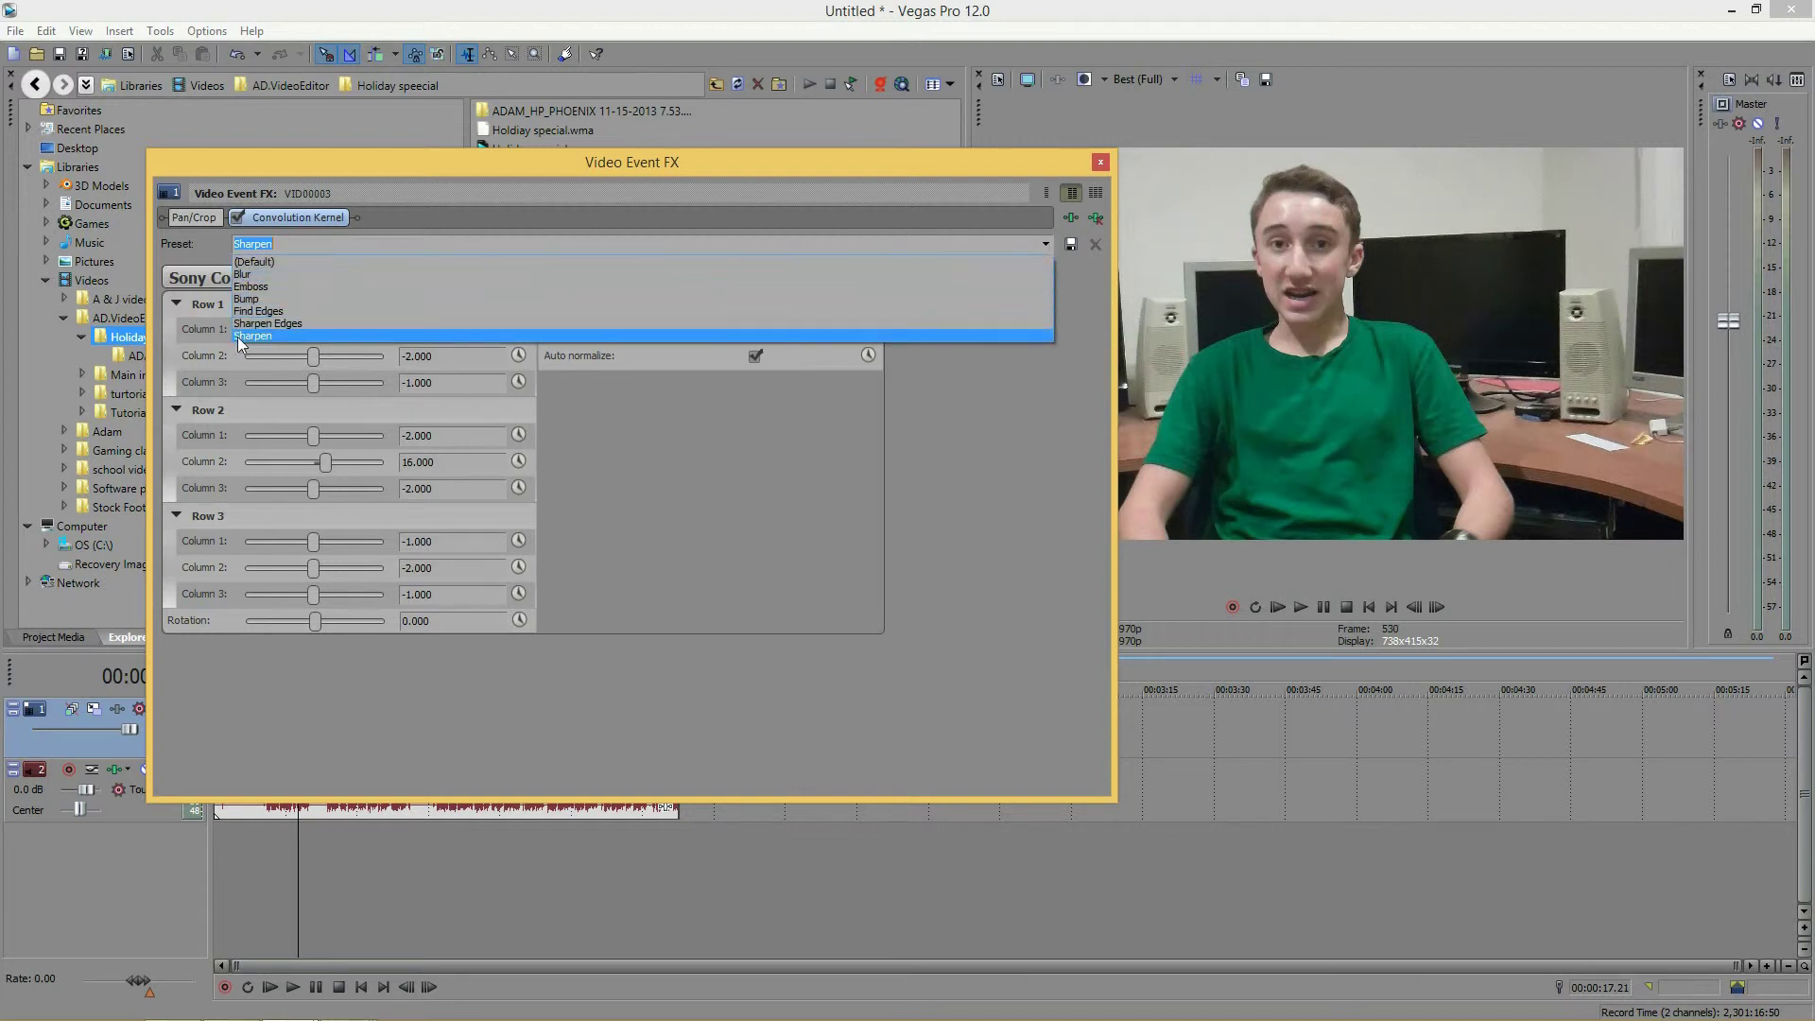
click(288, 285)
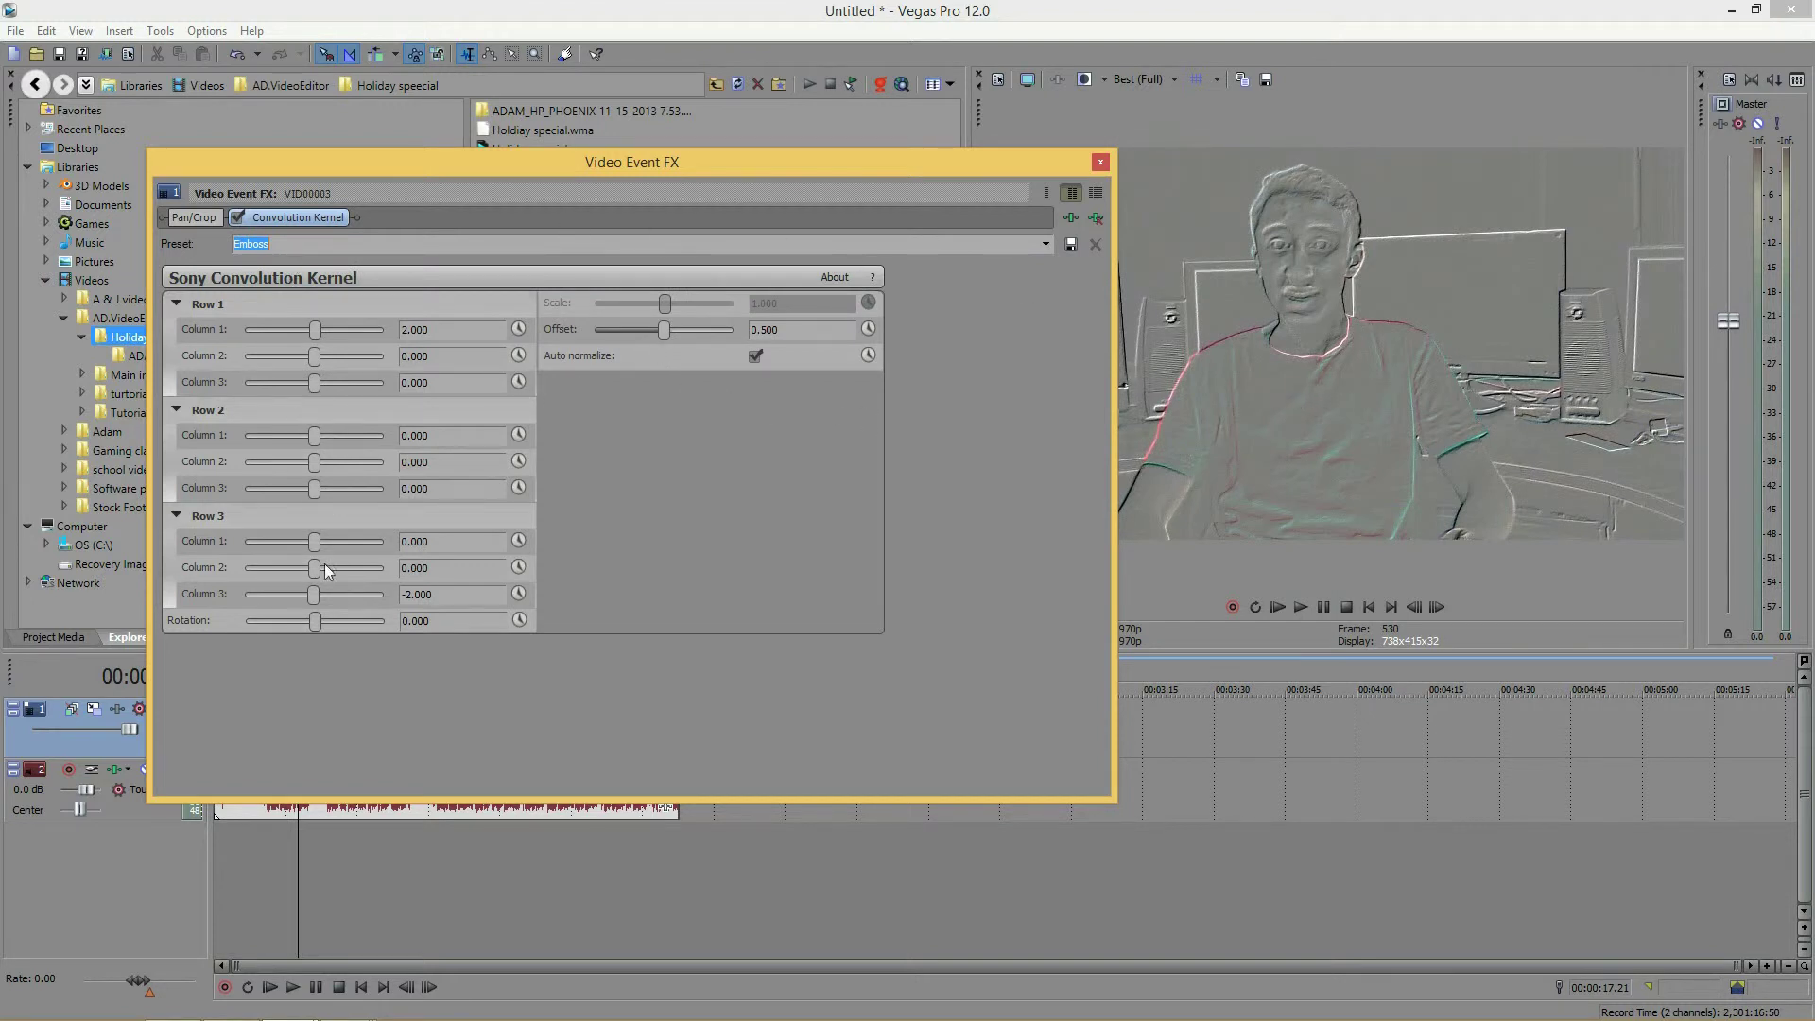
drag(322, 606, 308, 602)
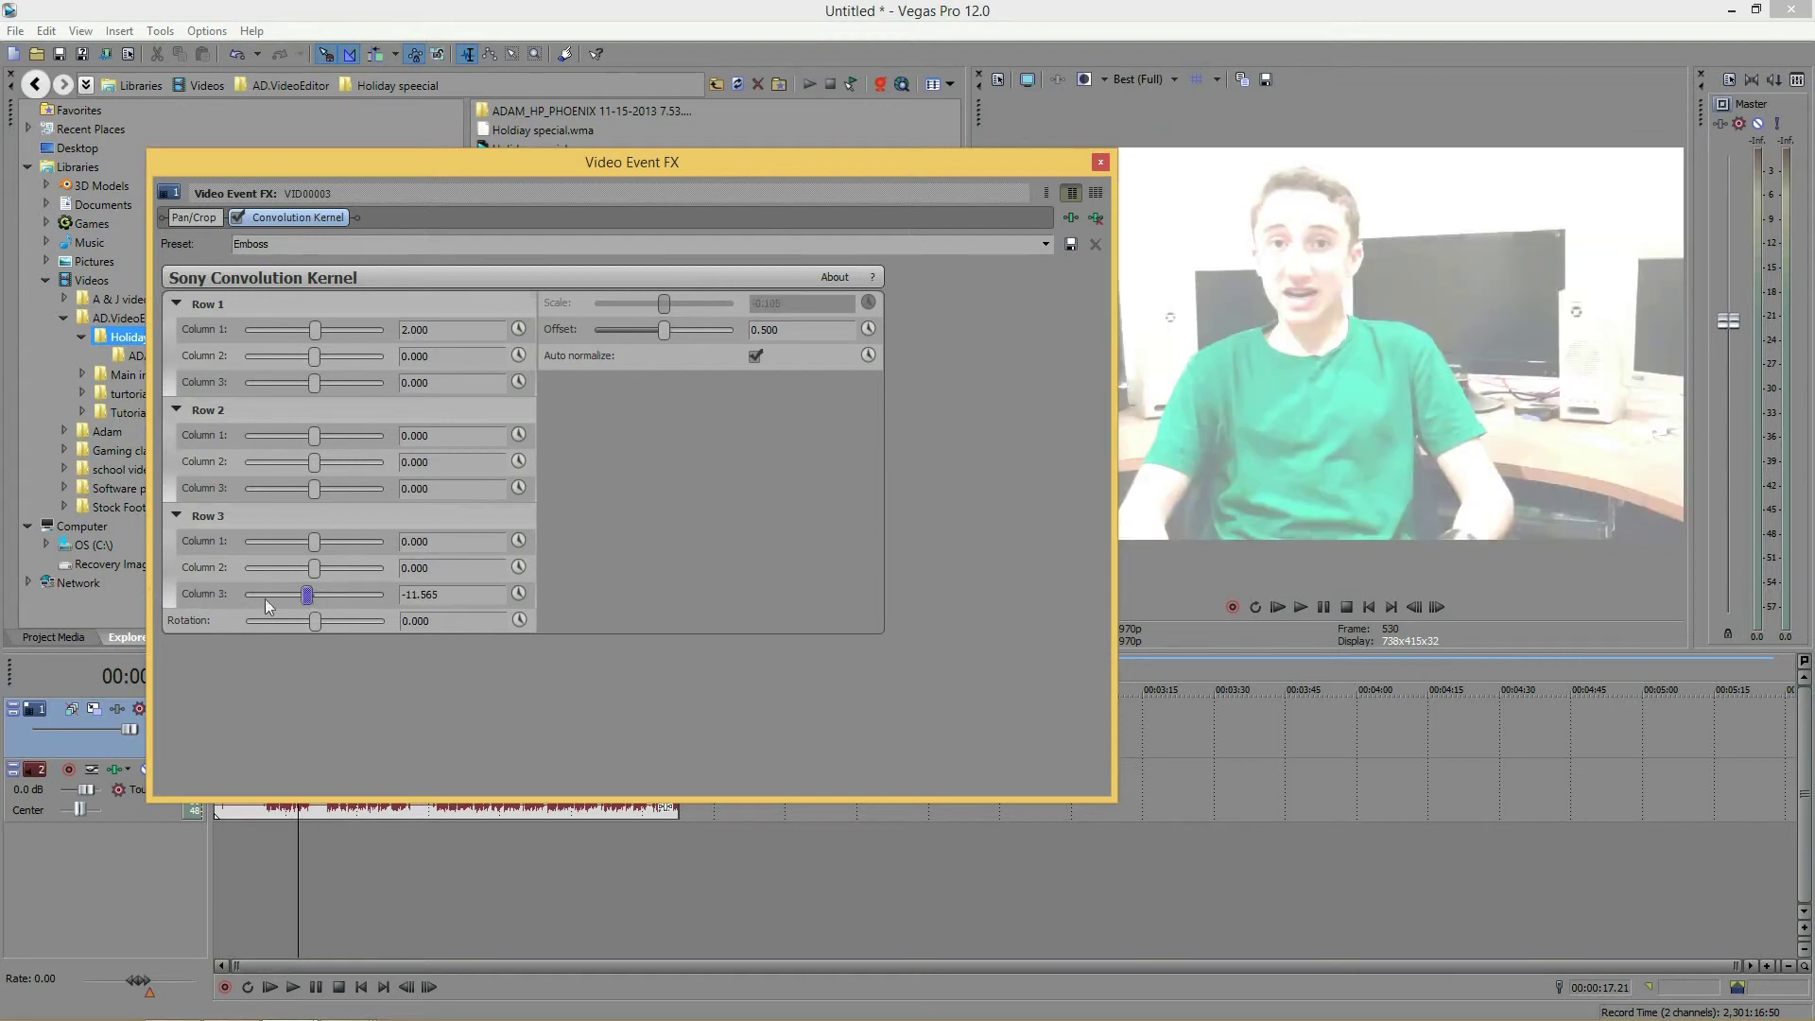
drag(263, 603, 311, 608)
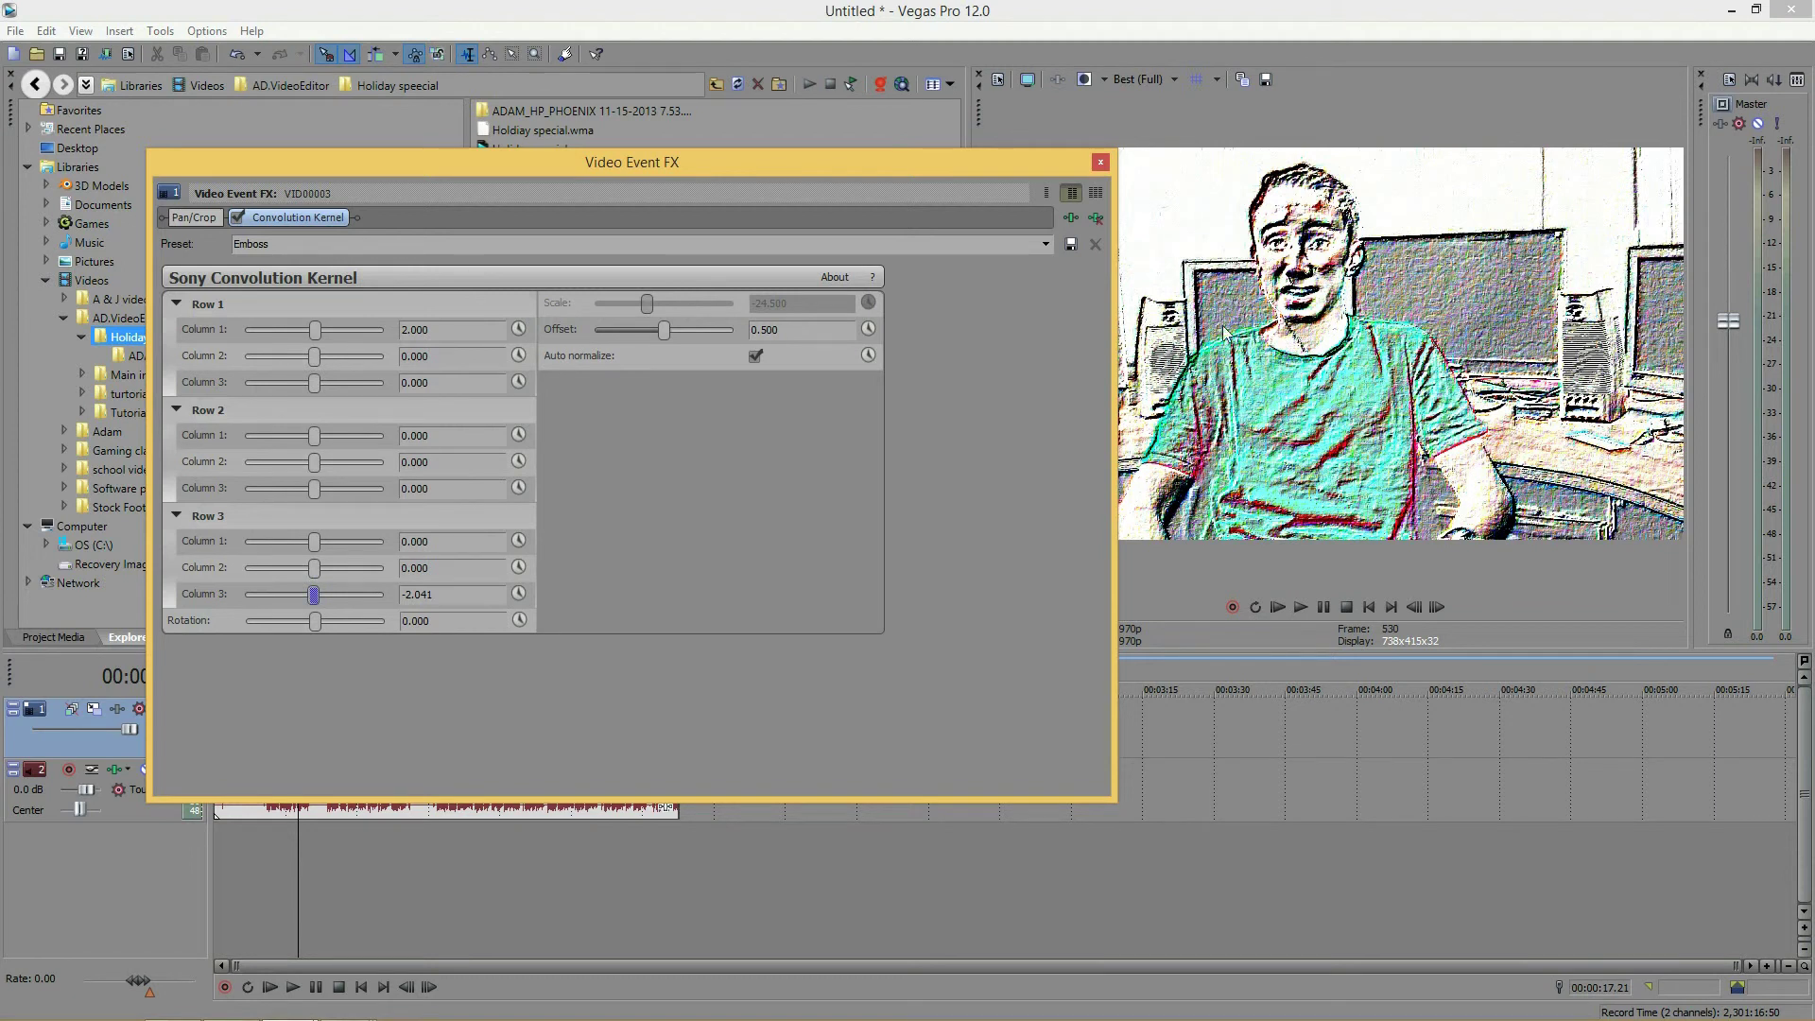
- Dock, then float and shrink the Video Event FX window to reveal the timeline
double_click(1010, 167)
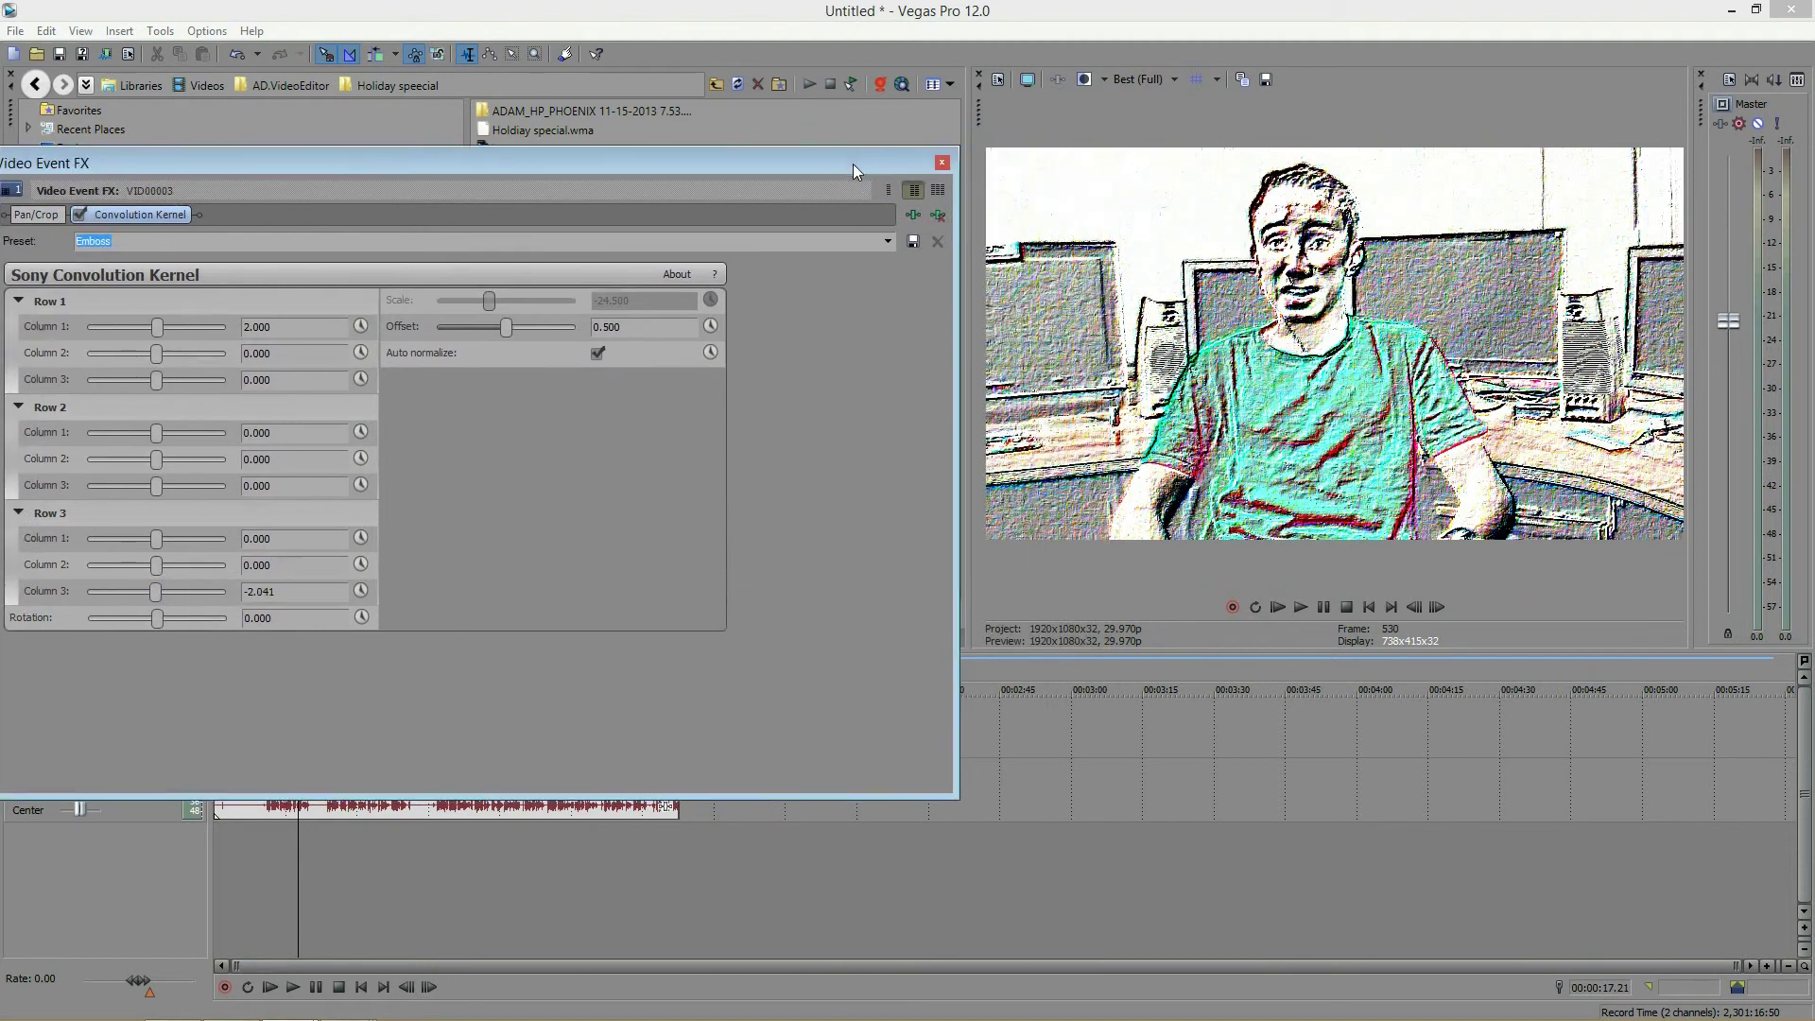
mouse_move(905, 145)
mouse_down()
mouse_move(979, 144)
mouse_move(934, 147)
mouse_up()
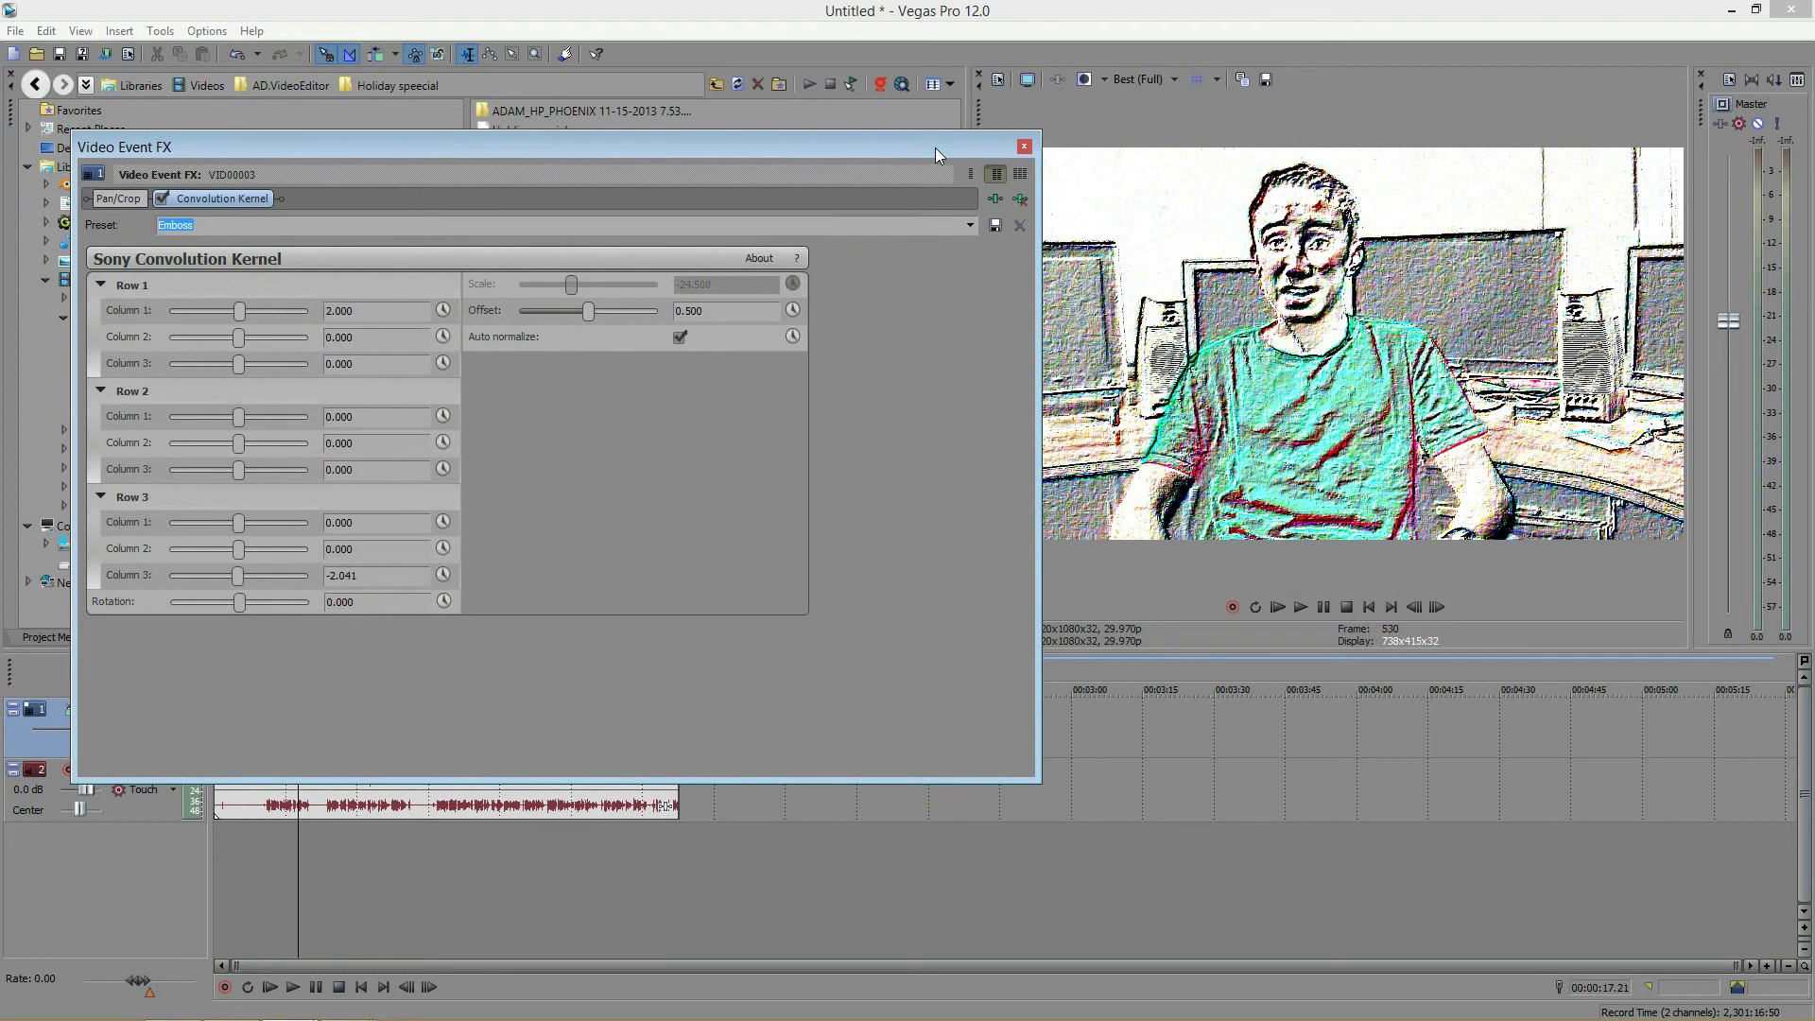
drag(1037, 448, 905, 459)
drag(901, 778, 825, 641)
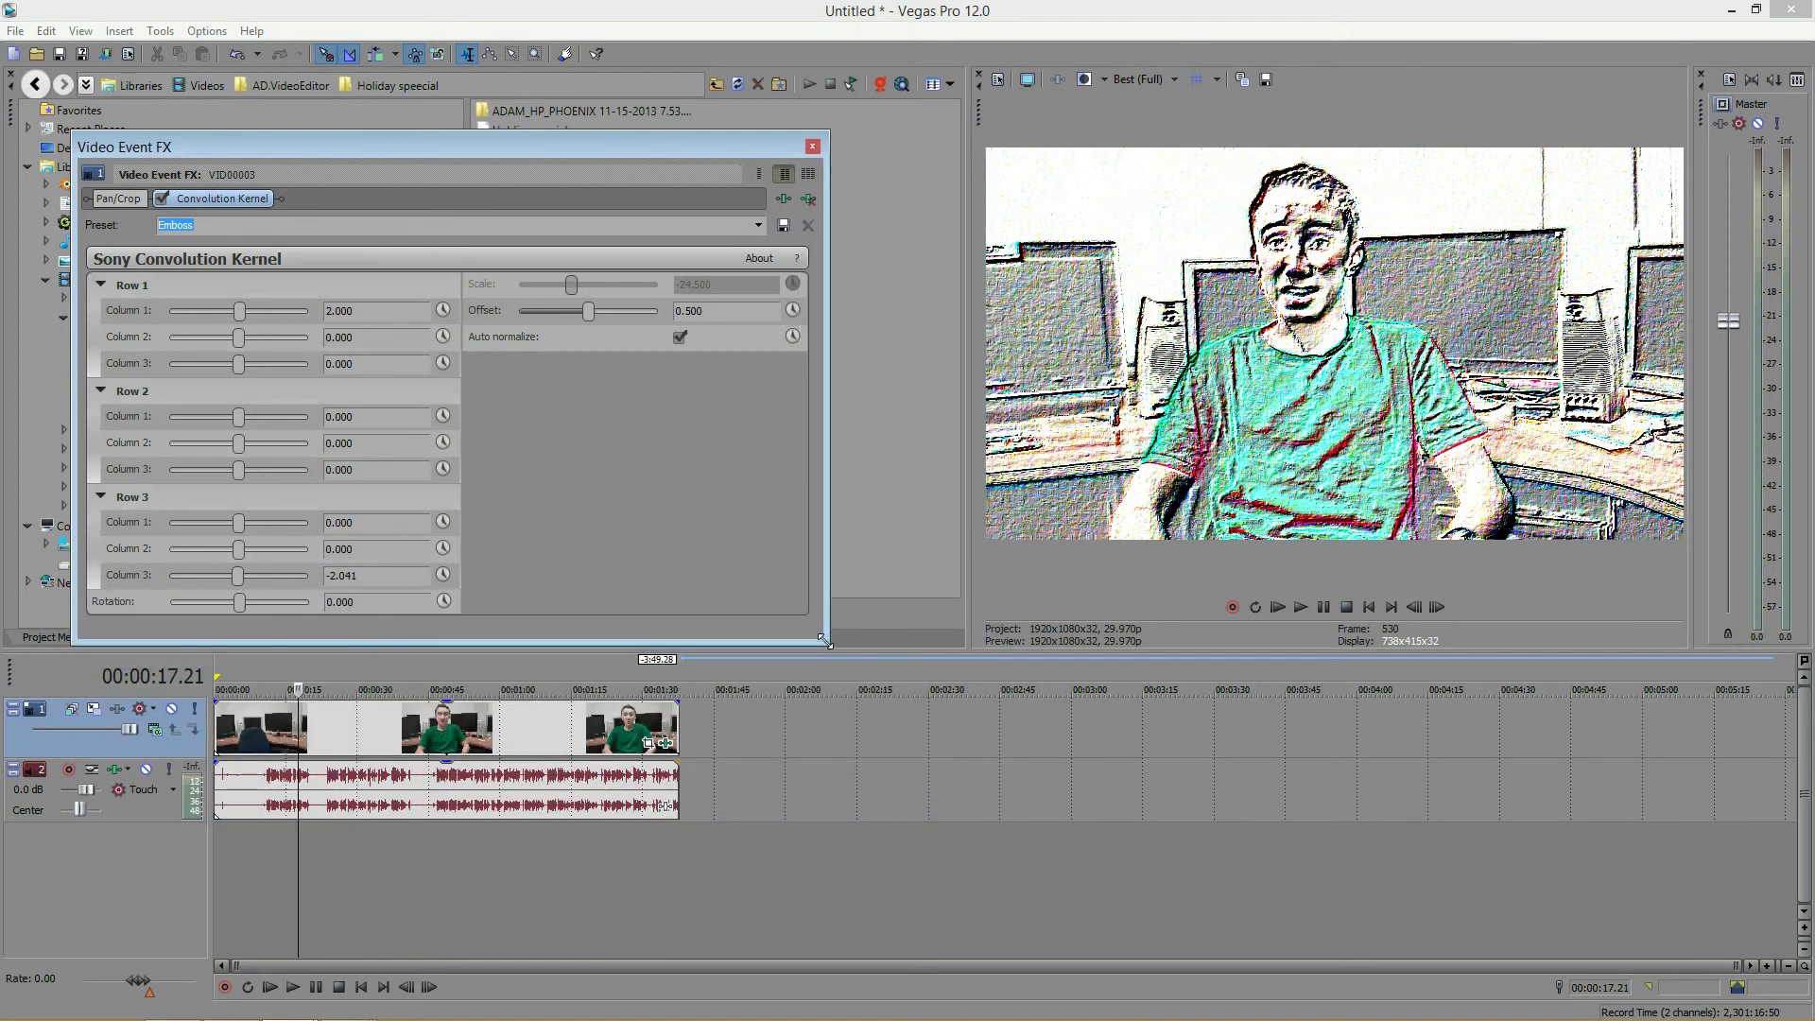